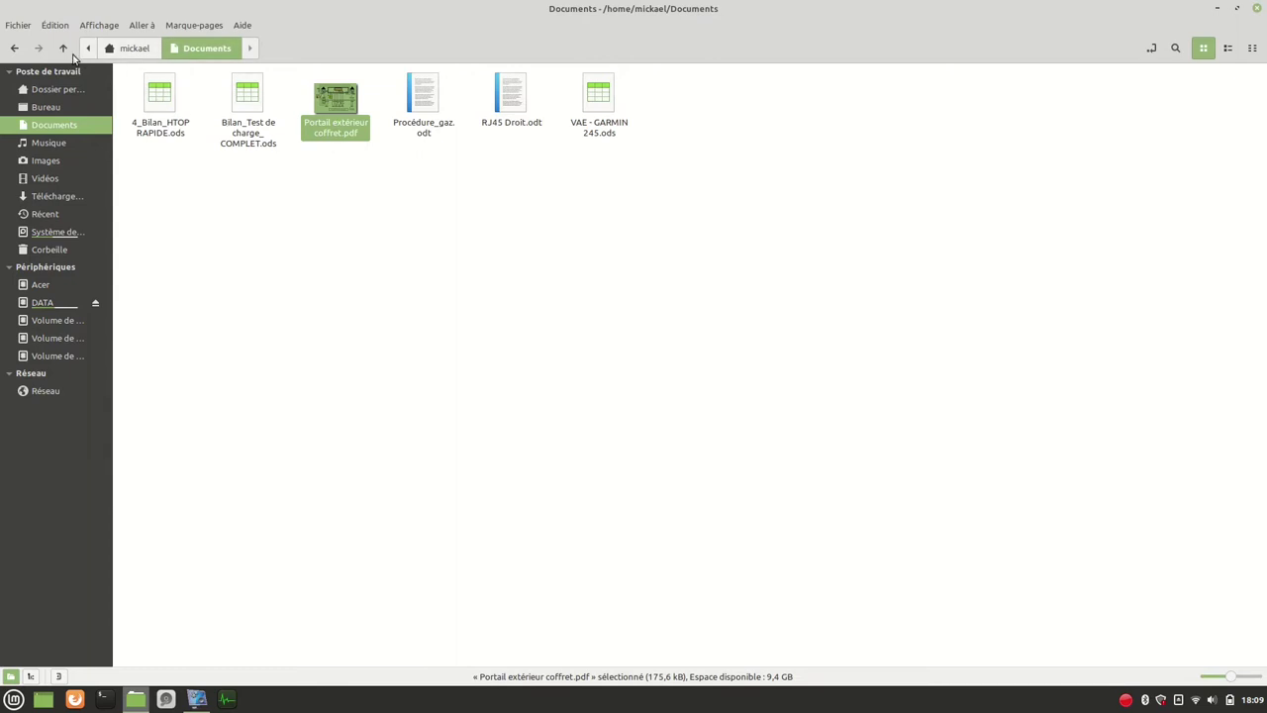
Step: Look through the Images, Musique and Vidéos folders of the home directory and return to the home folder
{"action": "double_click", "coordinate": [338, 105]}
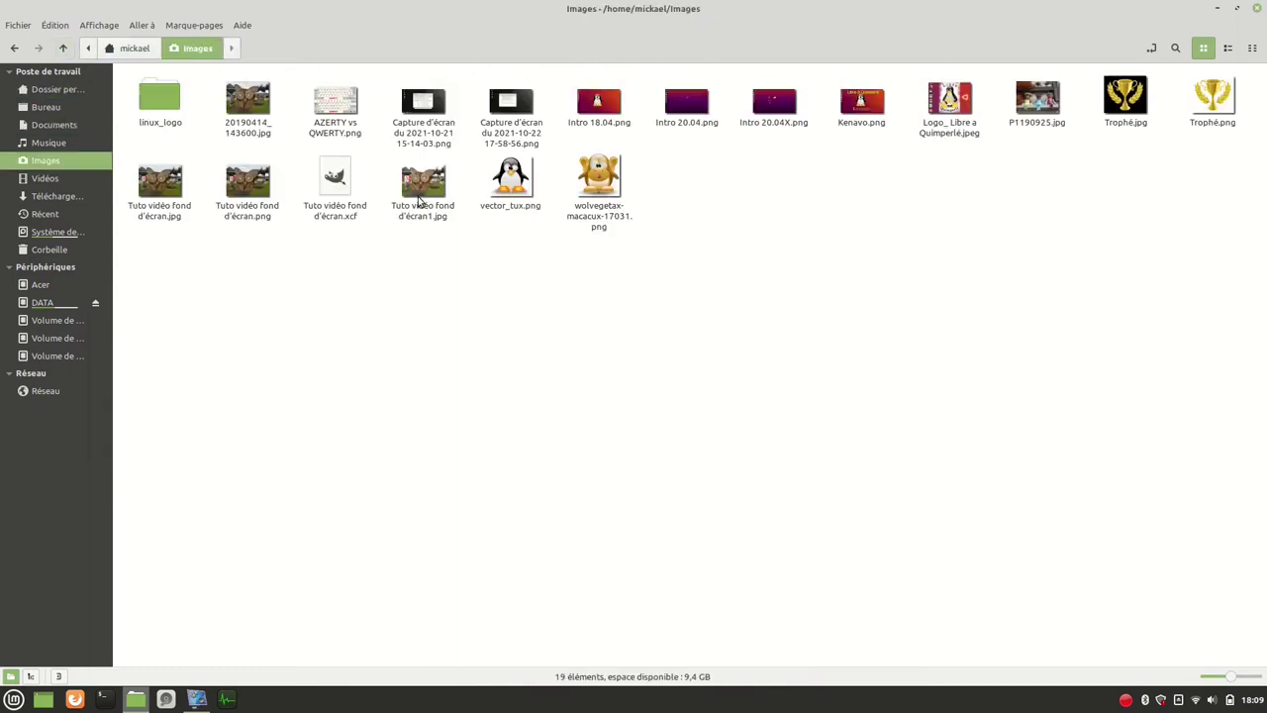
{"action": "left_click", "coordinate": [63, 47]}
{"action": "double_click", "coordinate": [529, 107]}
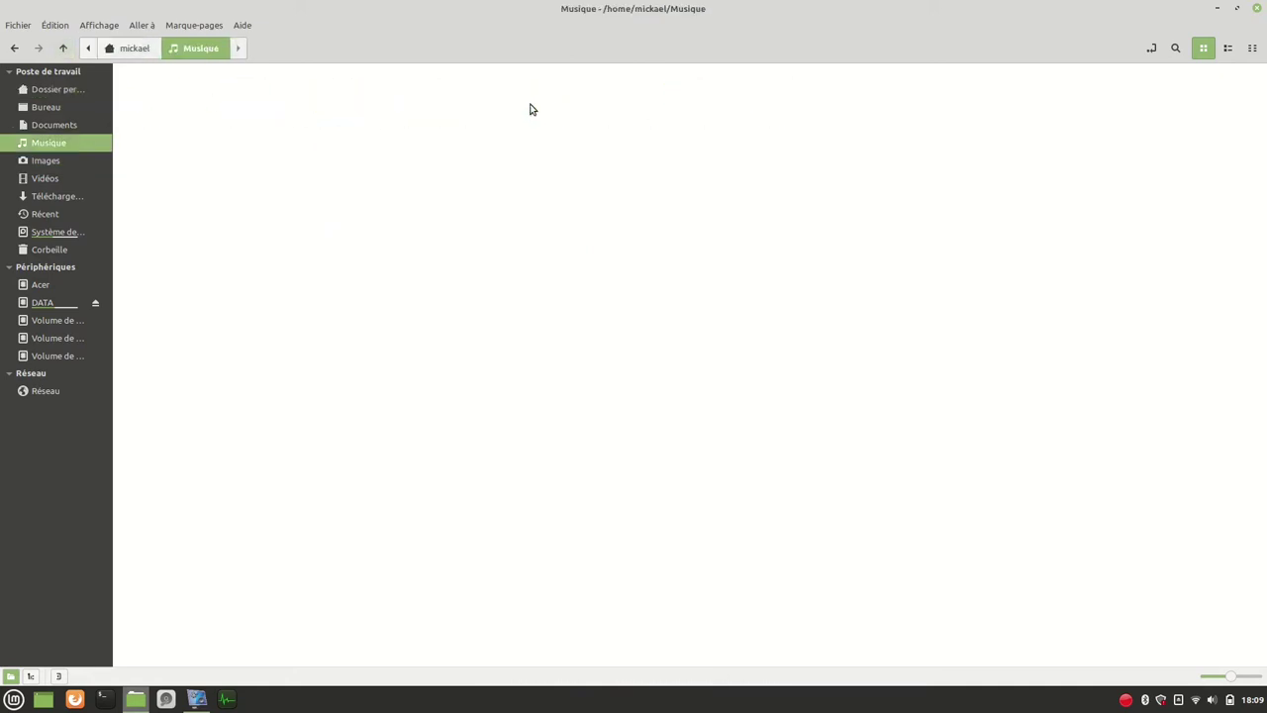
{"action": "left_click", "coordinate": [62, 48]}
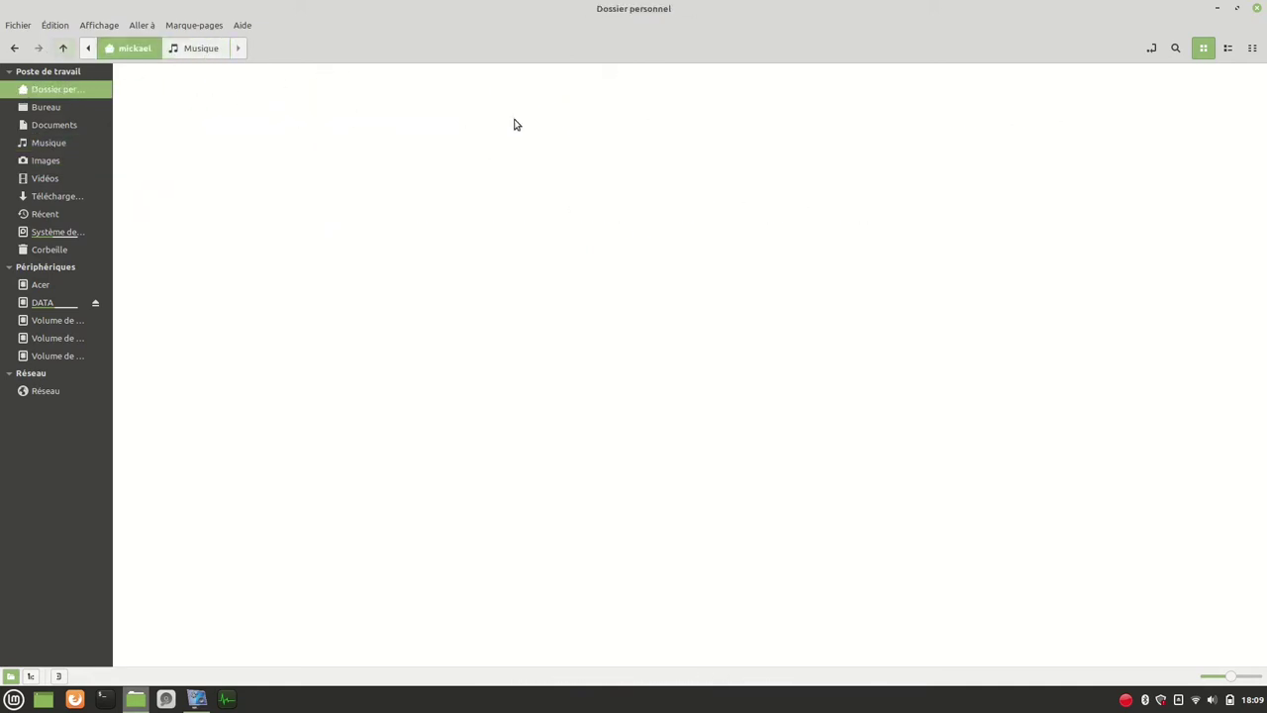
{"action": "double_click", "coordinate": [773, 96]}
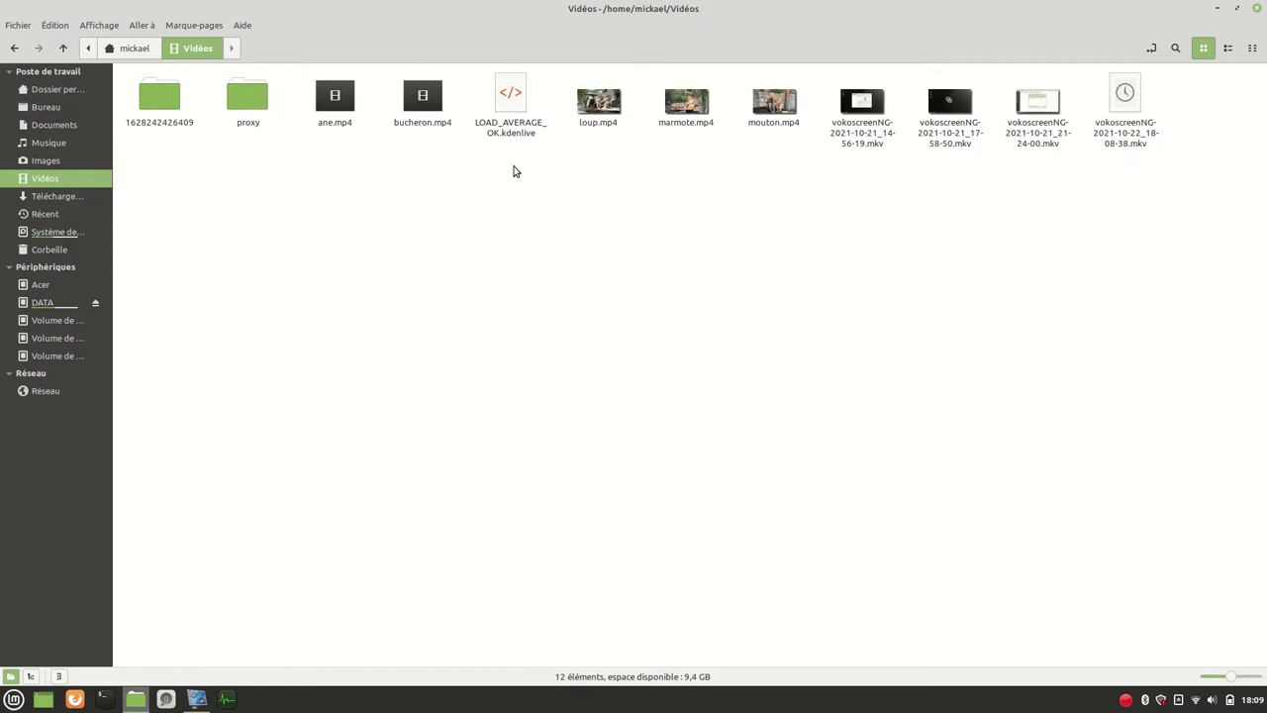
{"action": "left_click", "coordinate": [63, 47]}
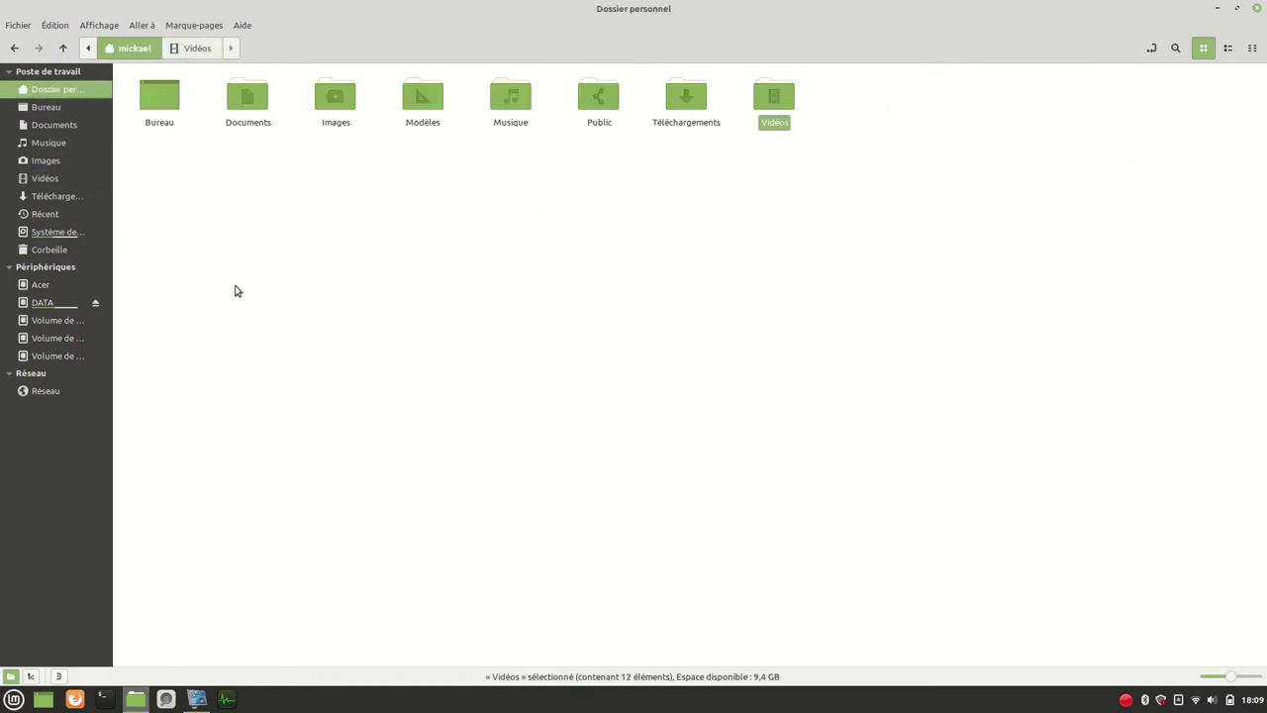
Step: Switch to the Disks utility, inspect partitions 3, 4 and 5 of the 500 GB disk, and close the utility
{"action": "left_click", "coordinate": [166, 699]}
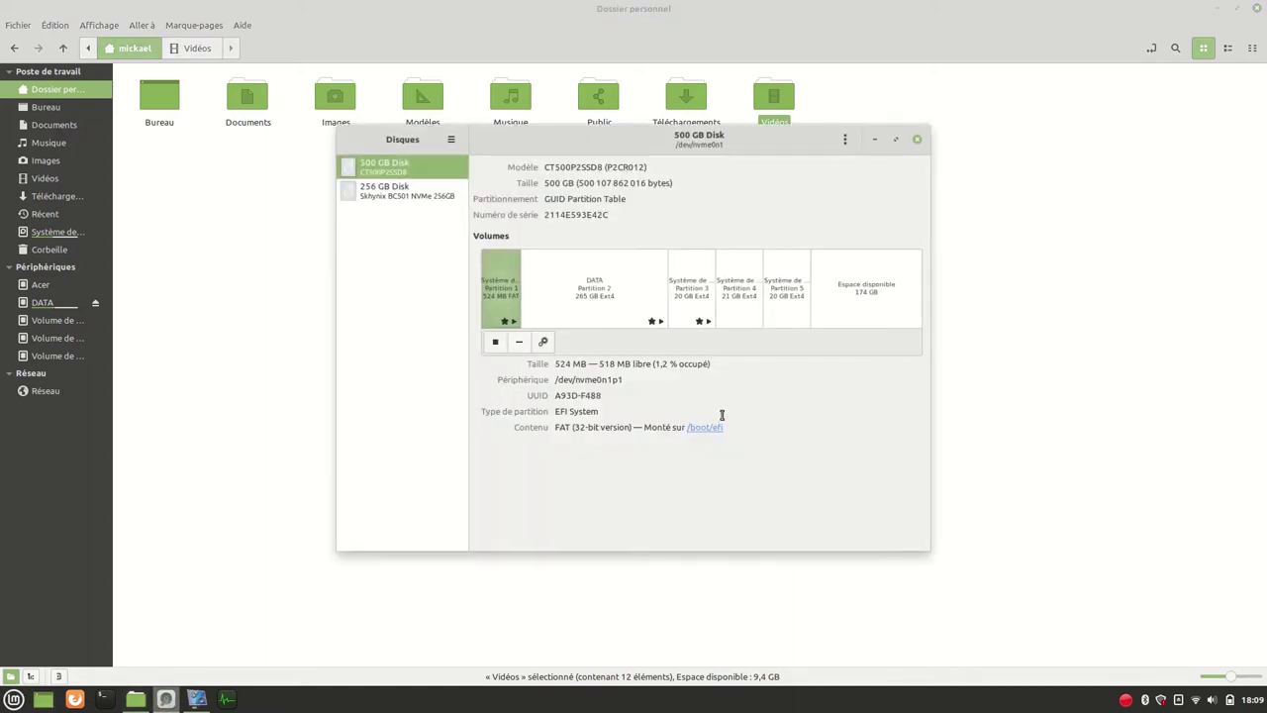
{"action": "left_click", "coordinate": [686, 279]}
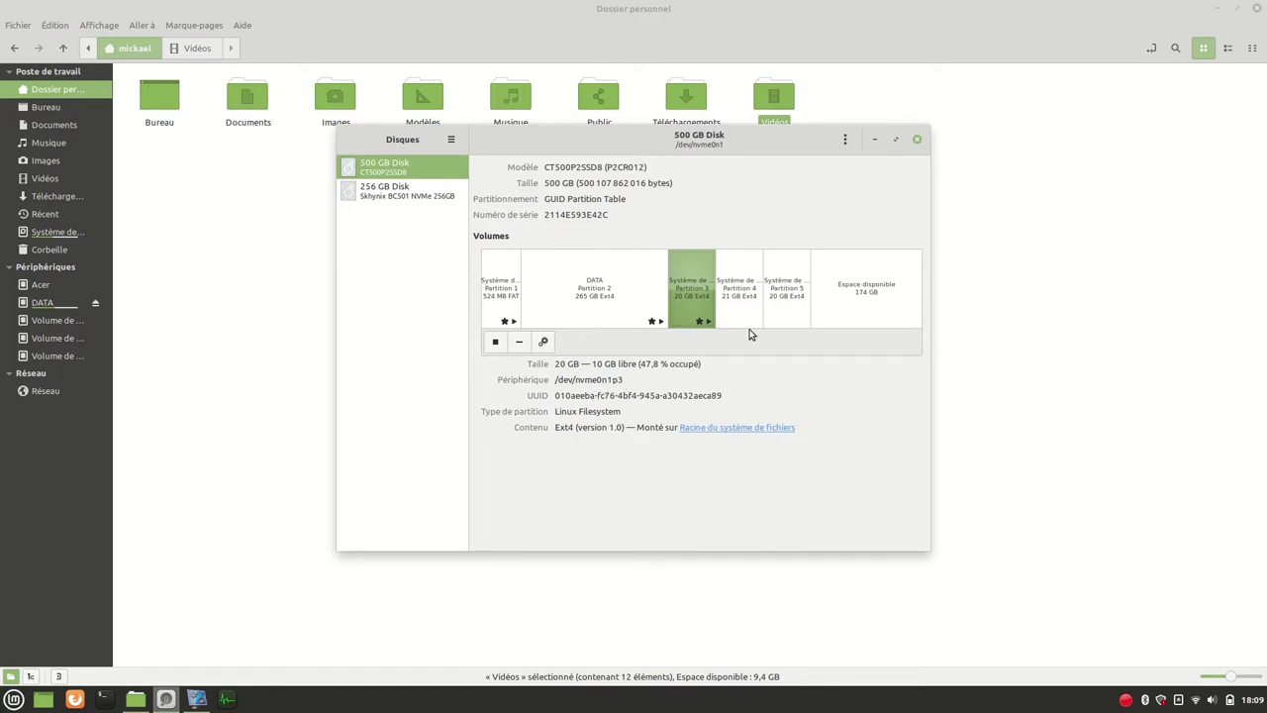
{"action": "left_click", "coordinate": [733, 307]}
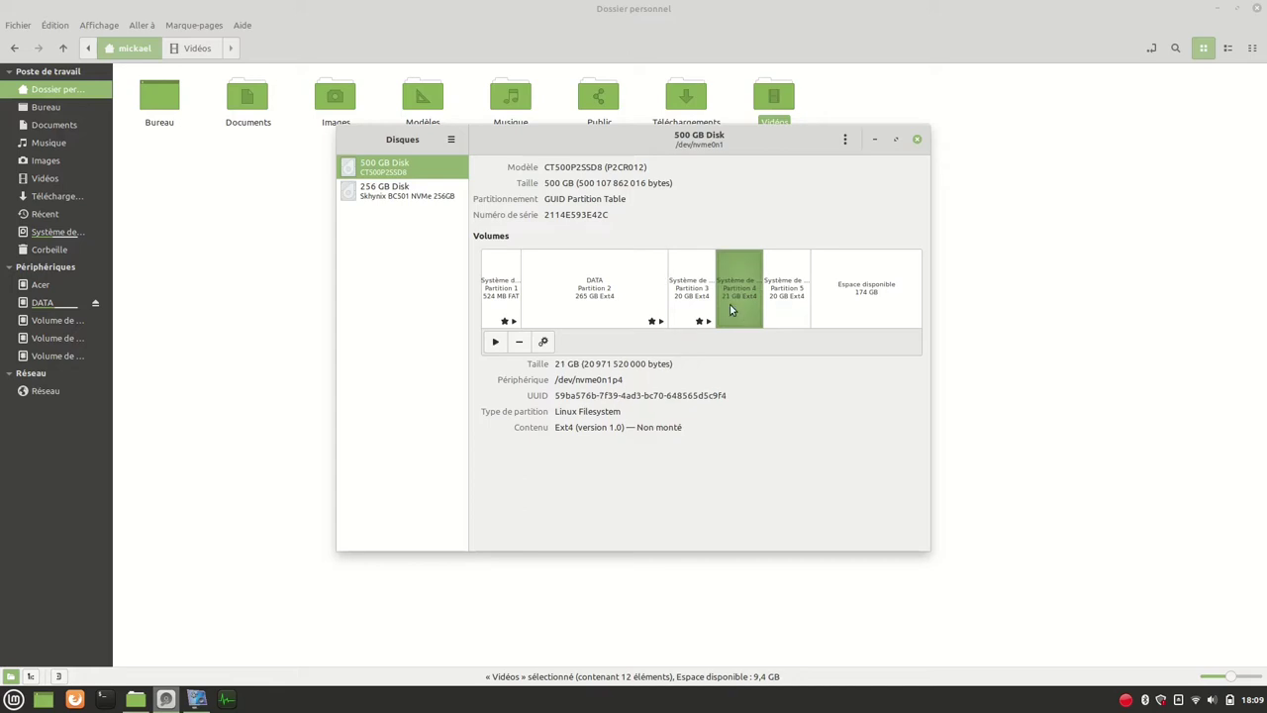
{"action": "left_click", "coordinate": [787, 277]}
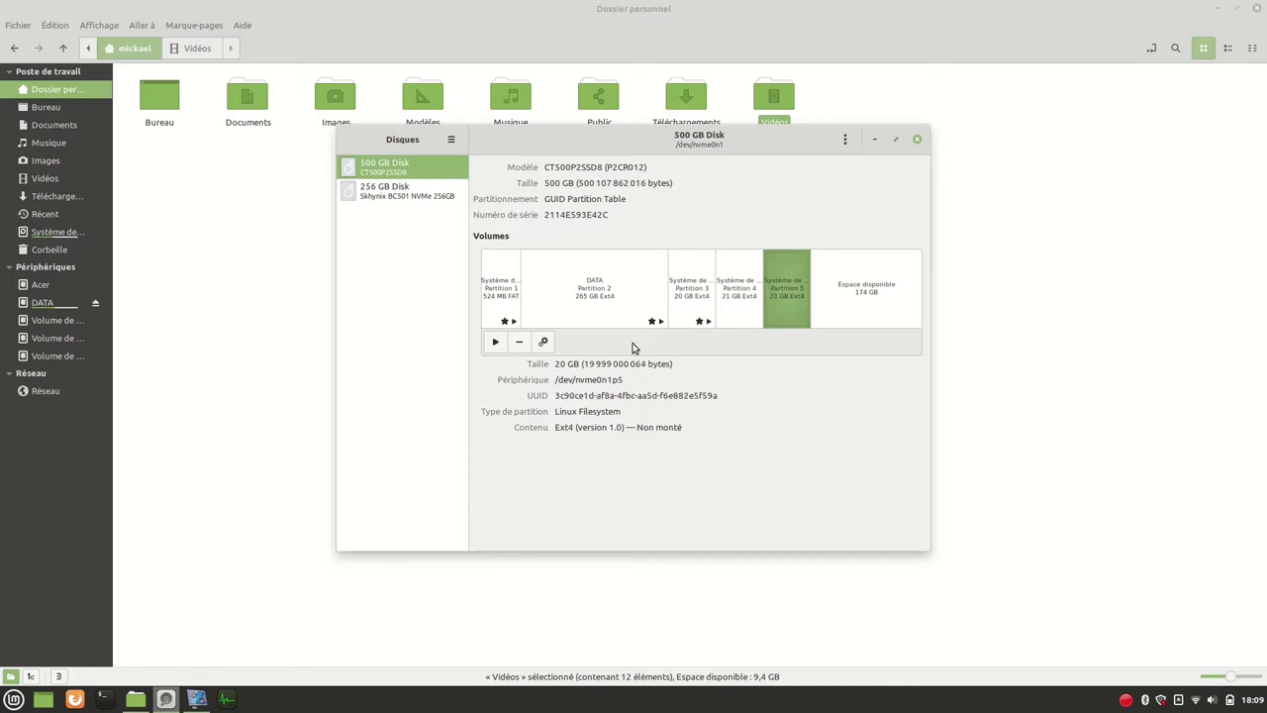
{"action": "left_click", "coordinate": [691, 287]}
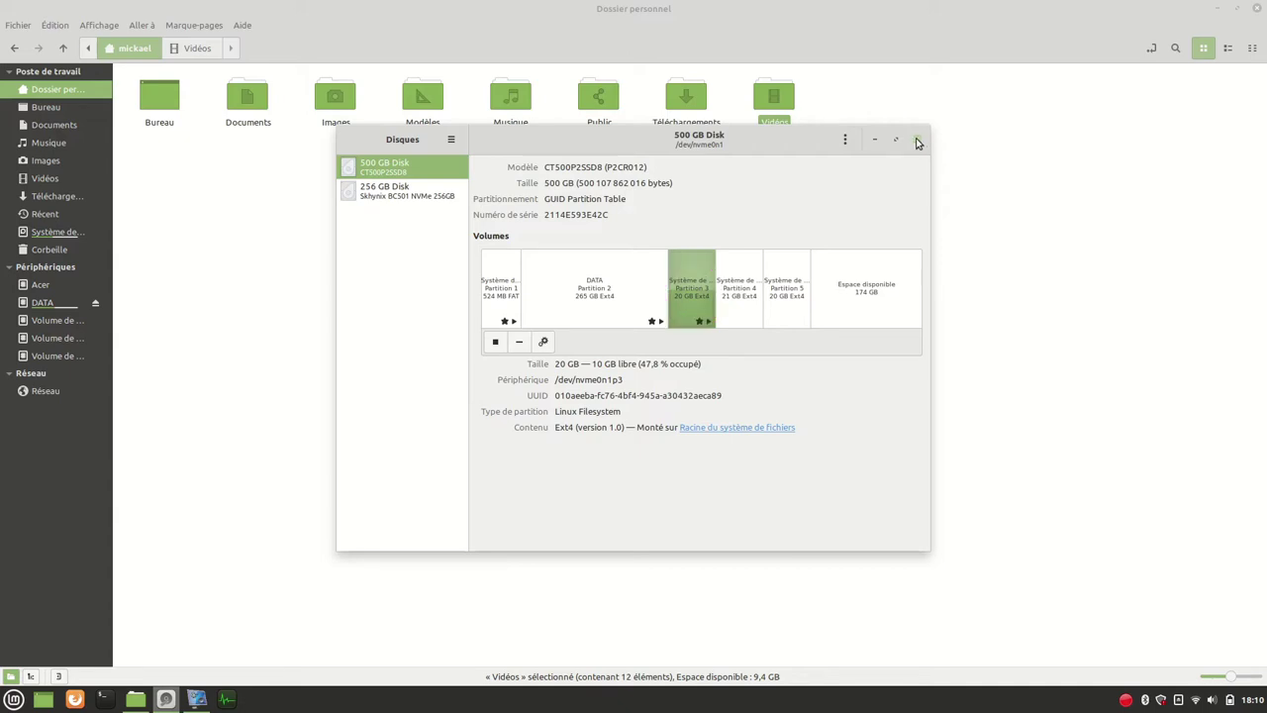
{"action": "left_click", "coordinate": [917, 141]}
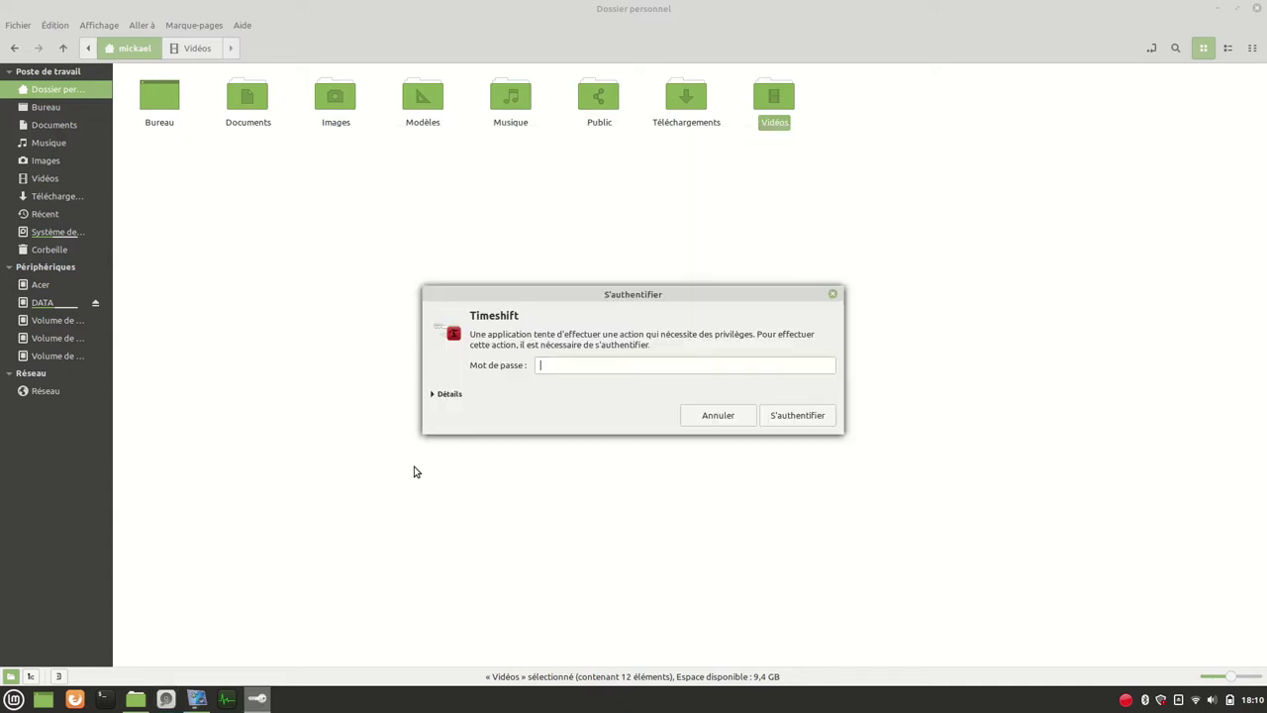
Step: Authenticate Timeshift with the account password, view the snapshot commented "P3 La total + vidéos images documents/test", and close Timeshift and the file manager
{"action": "key", "text": "Return"}
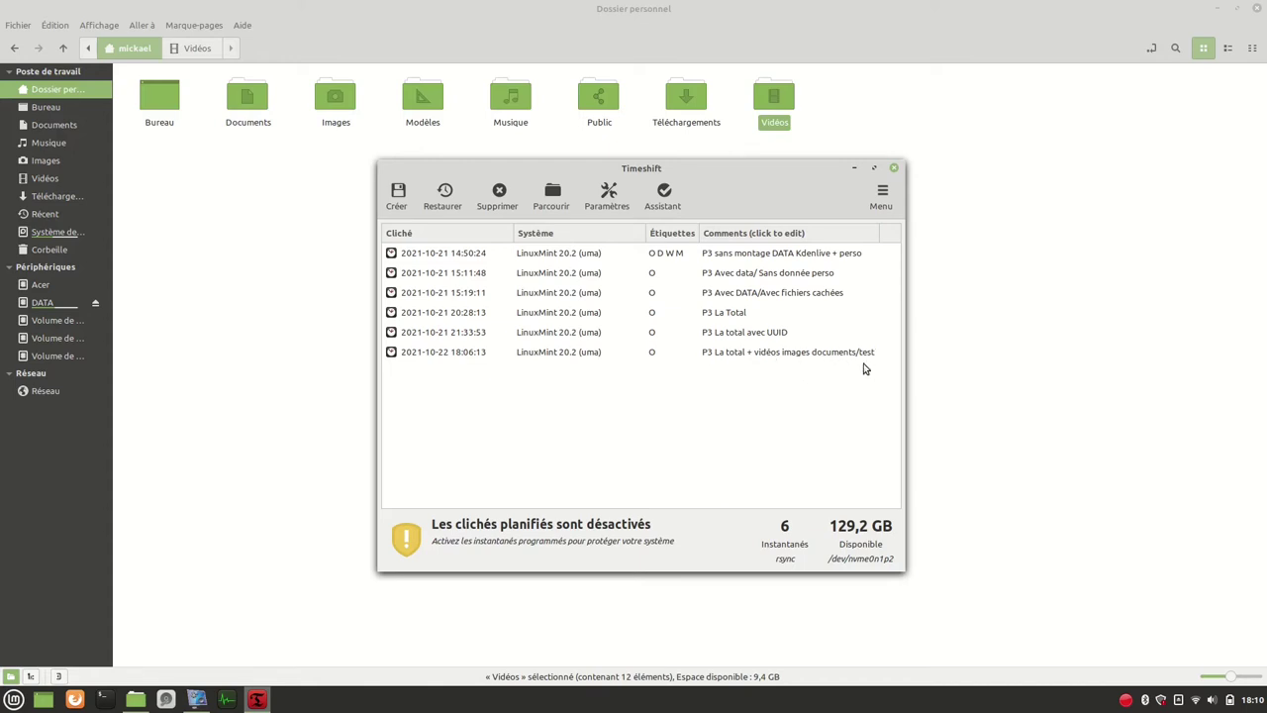
{"action": "left_click", "coordinate": [862, 355]}
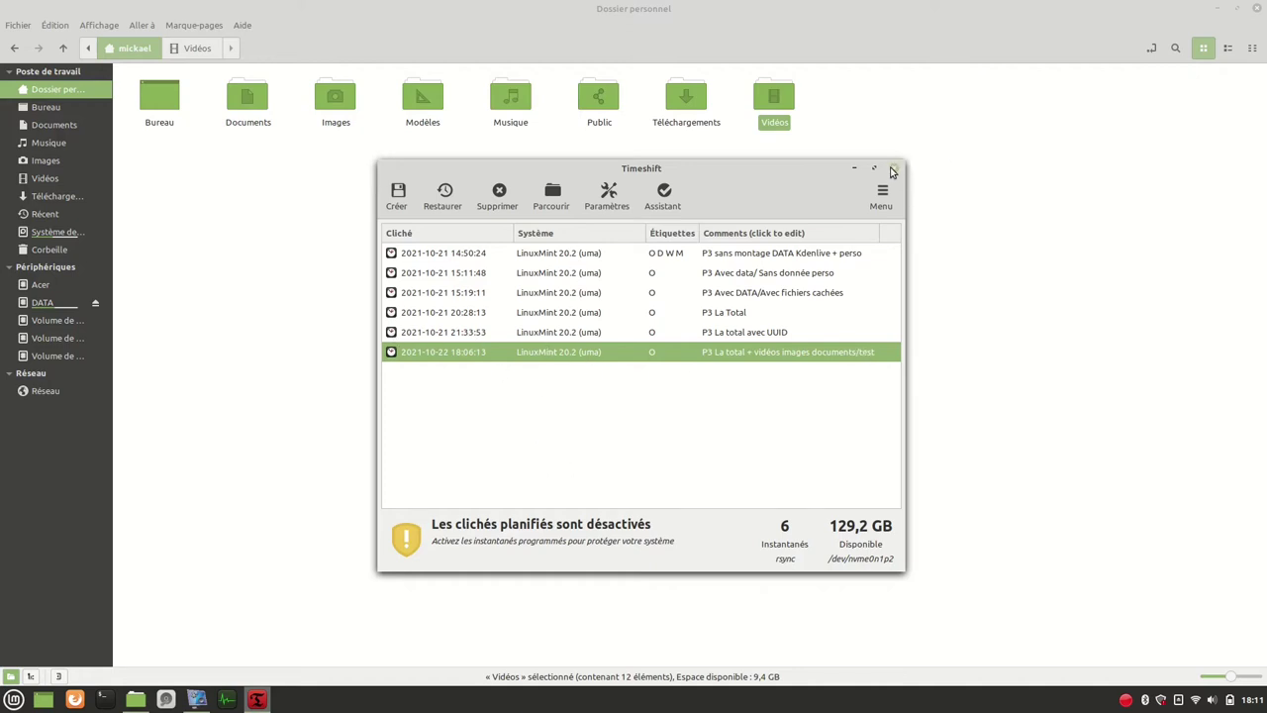
{"action": "left_click", "coordinate": [894, 169]}
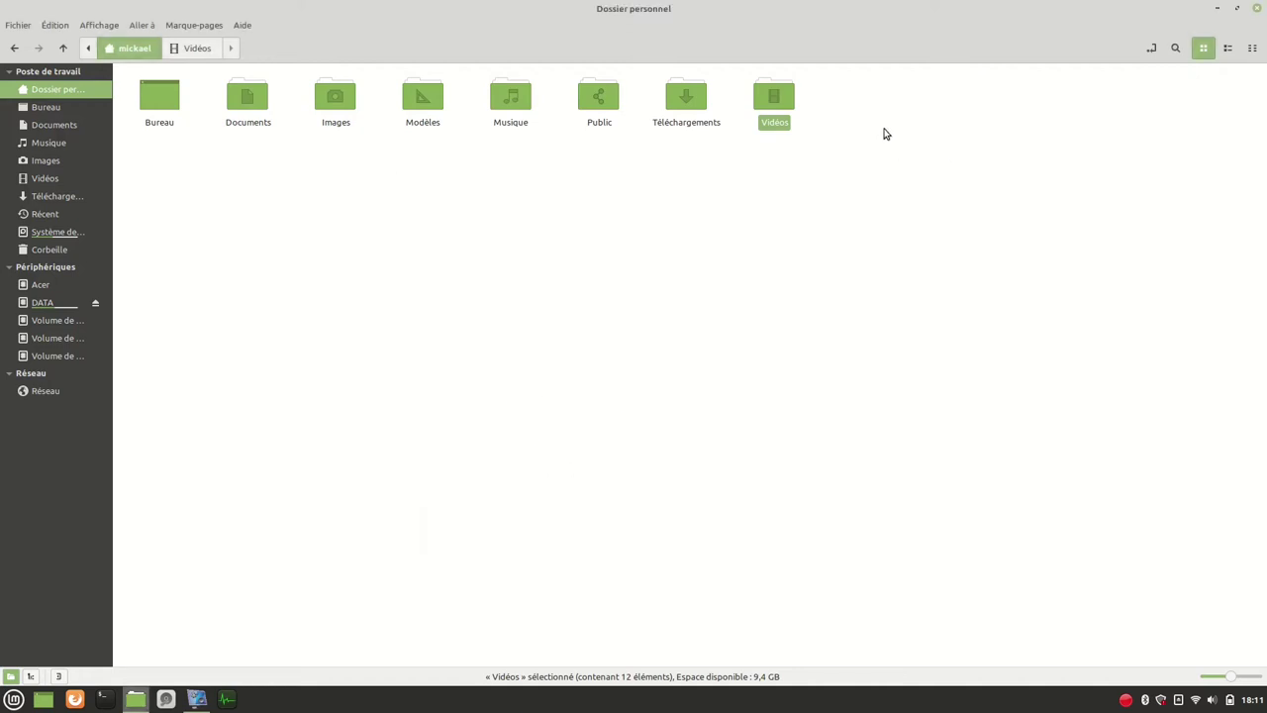
{"action": "left_click", "coordinate": [1259, 12]}
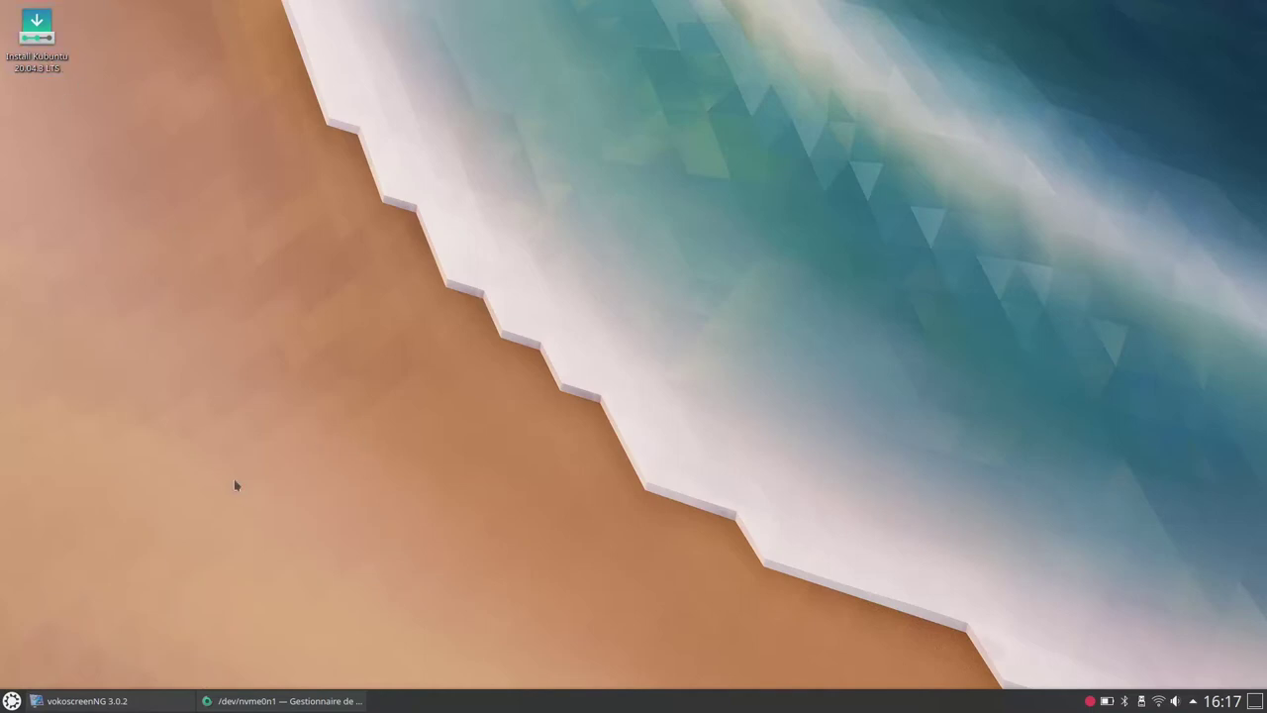
Step: Check the /dev/nvme0n1 partition layout in KDE Partition Manager and close it
{"action": "left_click", "coordinate": [287, 701]}
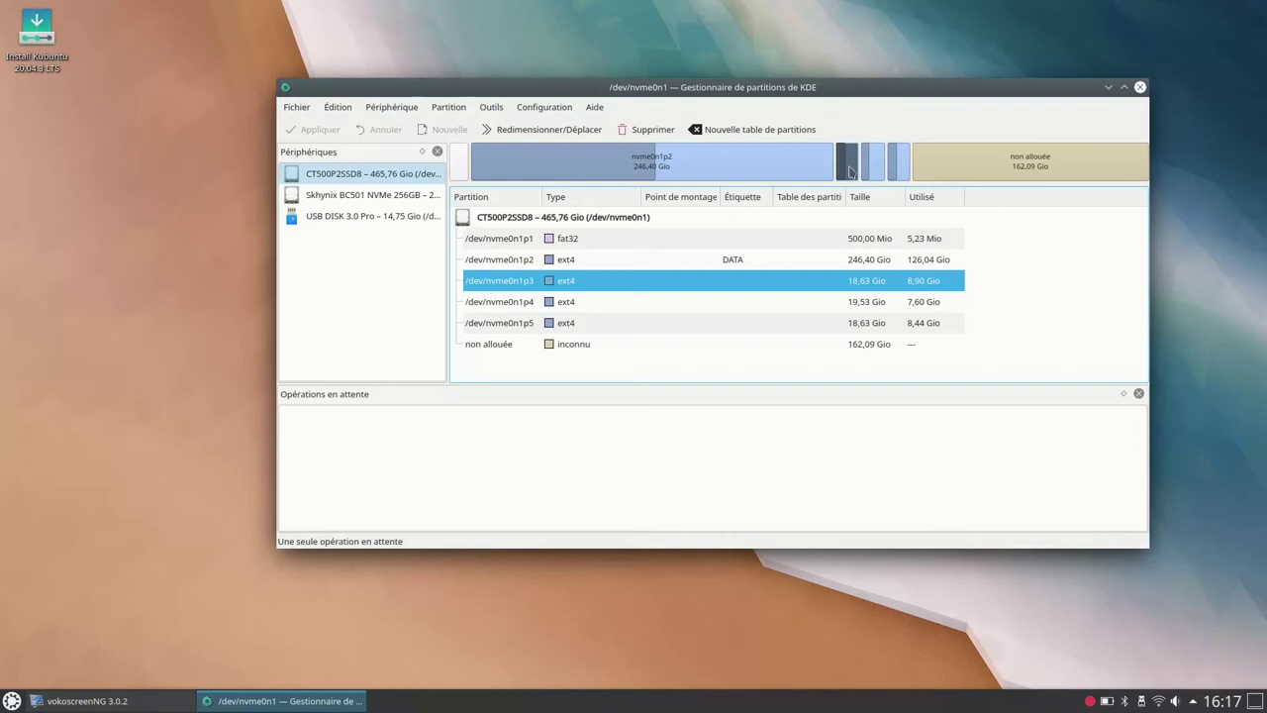
{"action": "left_click", "coordinate": [1140, 87]}
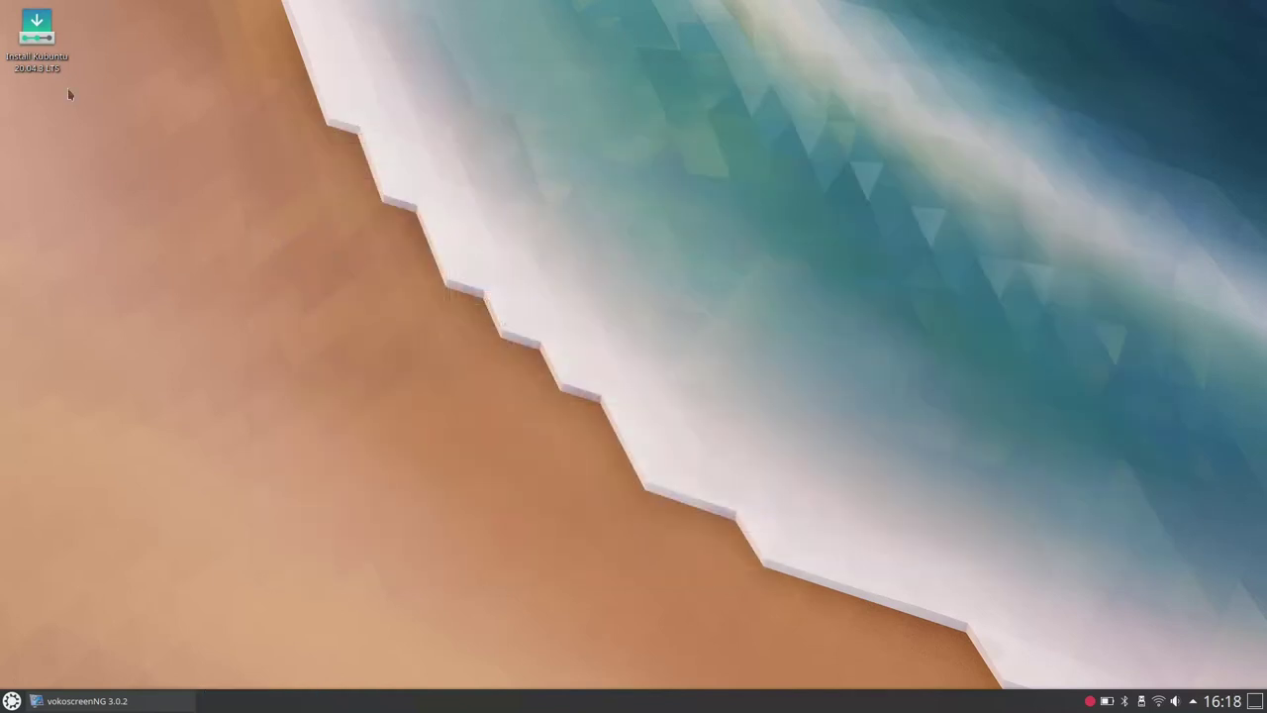
Step: Start the Kubuntu installer, accept French for language and keyboard, and keep the normal installation with third-party software enabled
{"action": "left_click", "coordinate": [42, 50]}
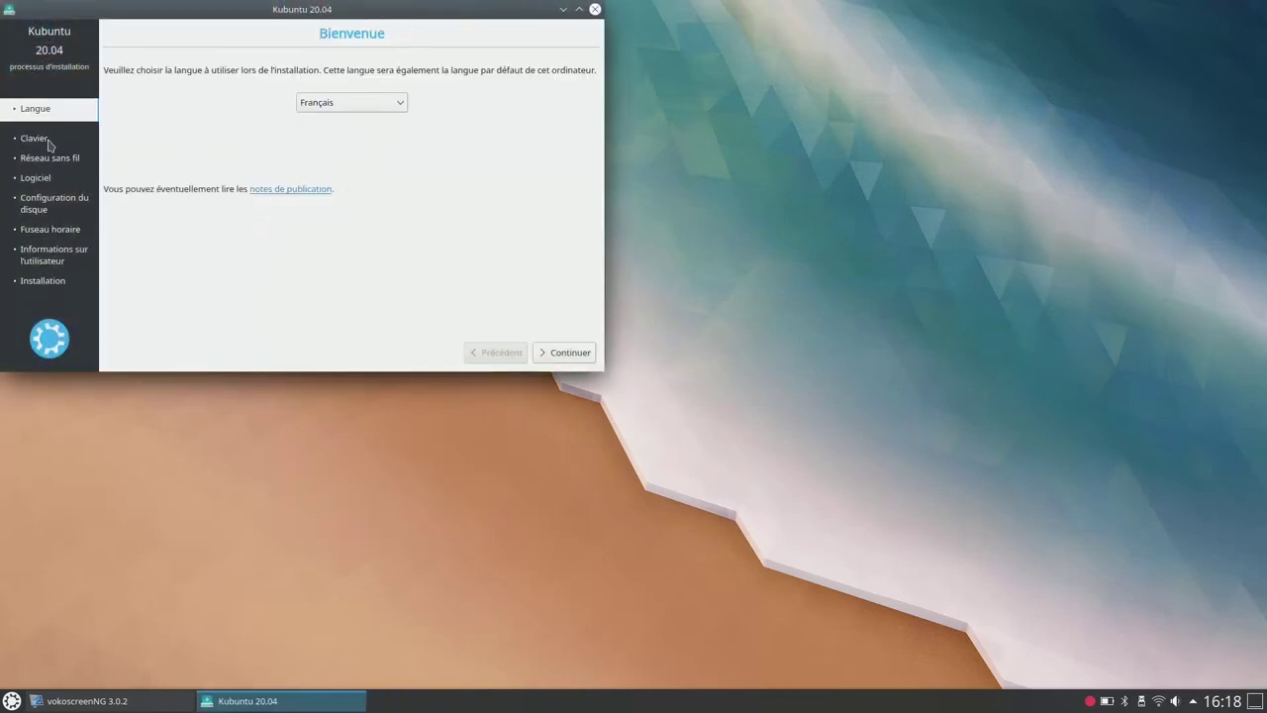
{"action": "left_click", "coordinate": [564, 353]}
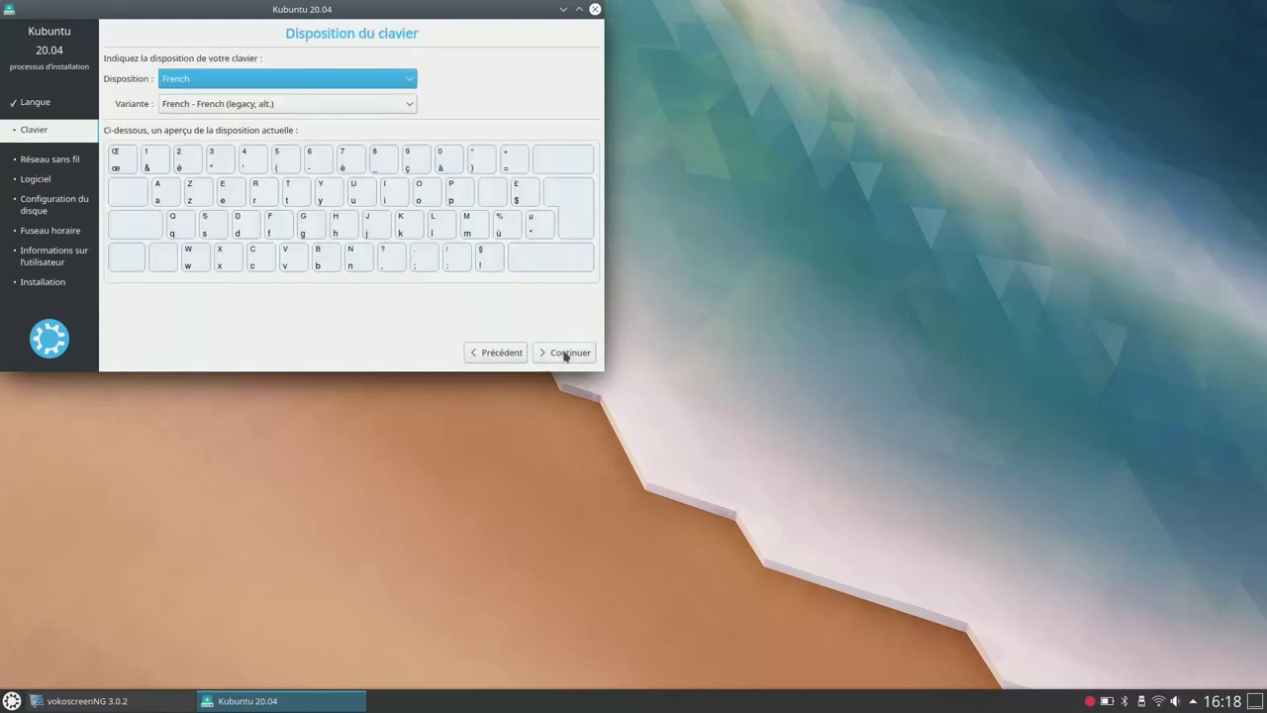
{"action": "left_click", "coordinate": [564, 352]}
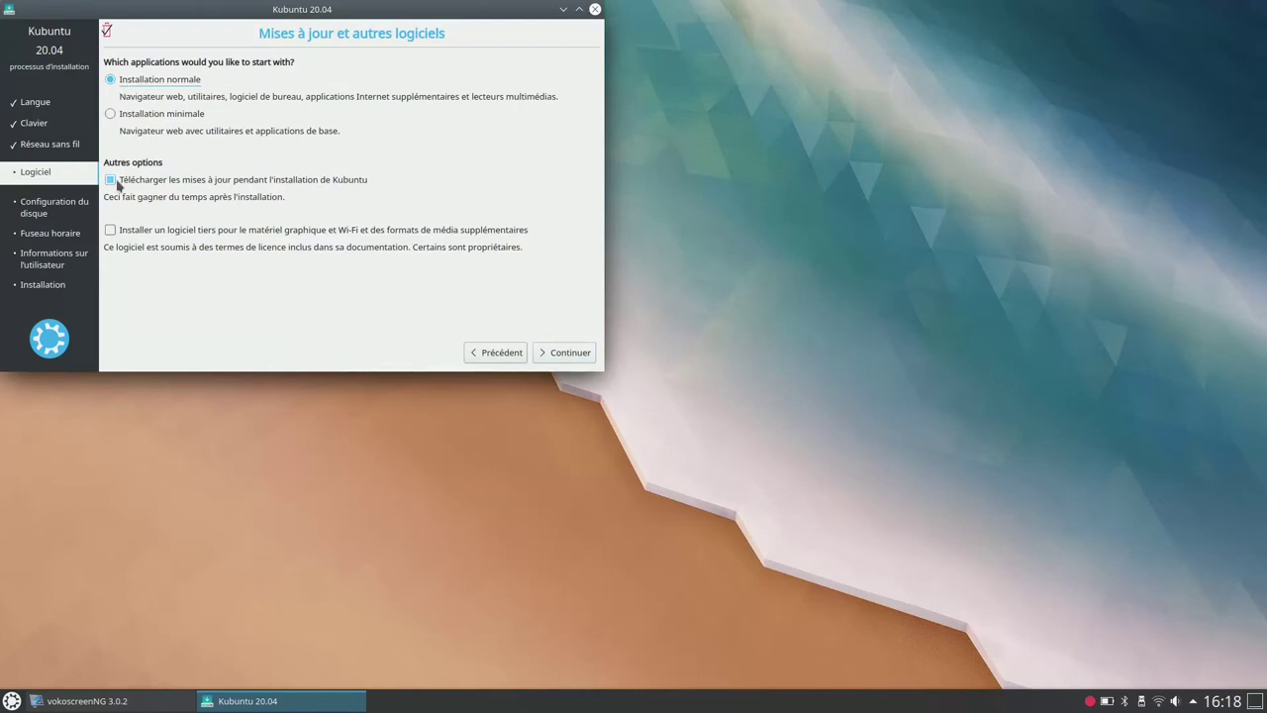
{"action": "left_click", "coordinate": [110, 230]}
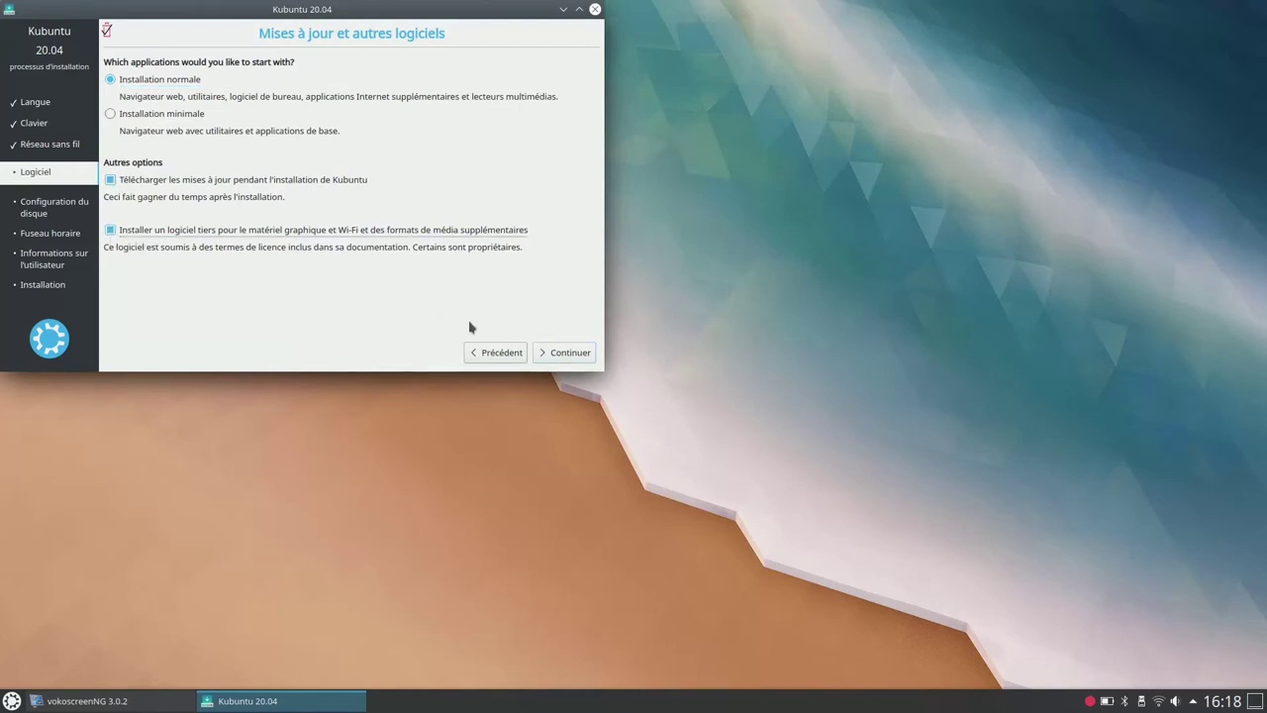
{"action": "left_click", "coordinate": [566, 353]}
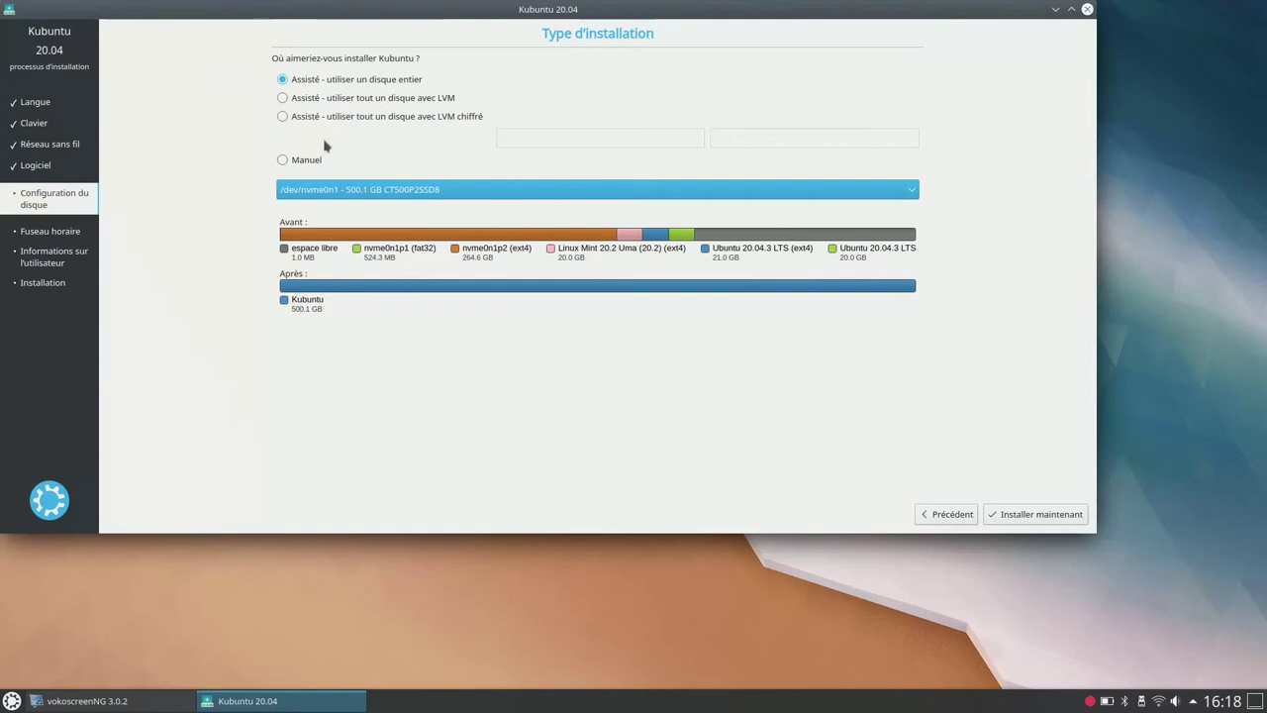
Step: Choose manual disk configuration, widen the partition table's device column, and review both disks' partitions, including the EFI partition /dev/nvme0n1p1
{"action": "left_click", "coordinate": [283, 161]}
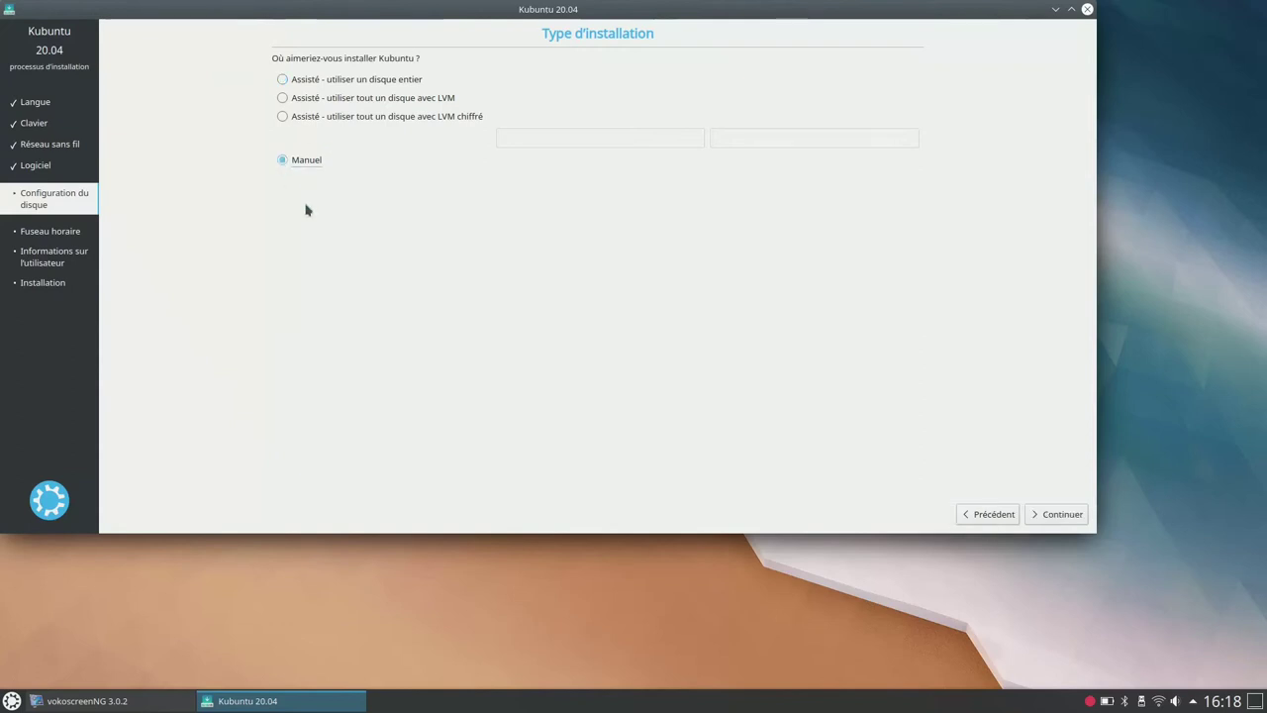
{"action": "left_click", "coordinate": [1067, 515]}
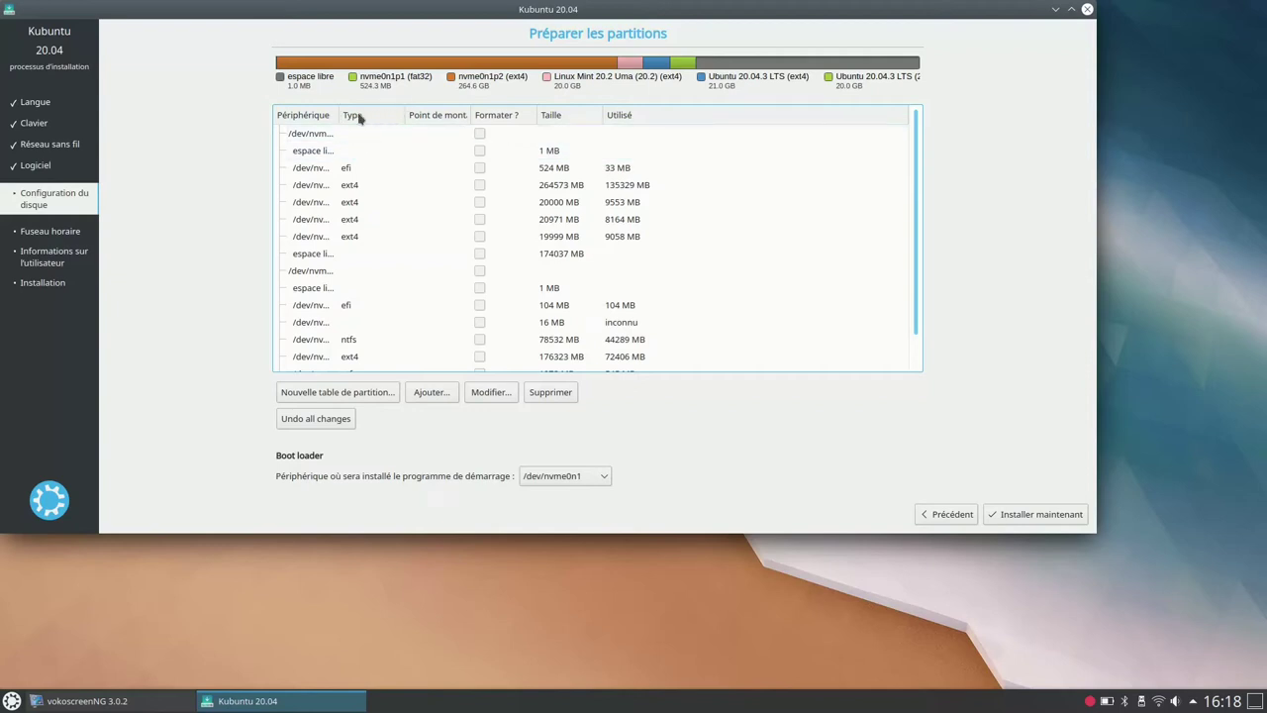
{"action": "left_click_drag", "start_coordinate": [339, 113], "coordinate": [452, 115]}
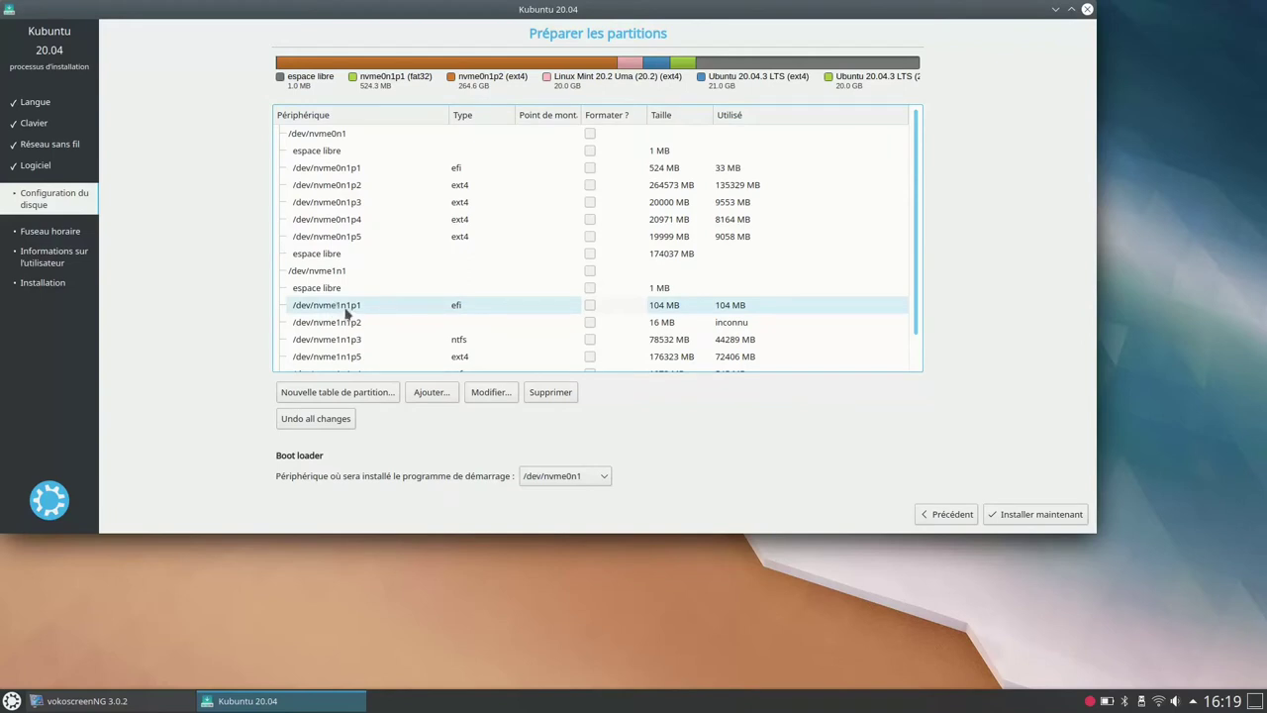
{"action": "scroll", "coordinate": [336, 347], "scroll_direction": "down", "scroll_amount": 1}
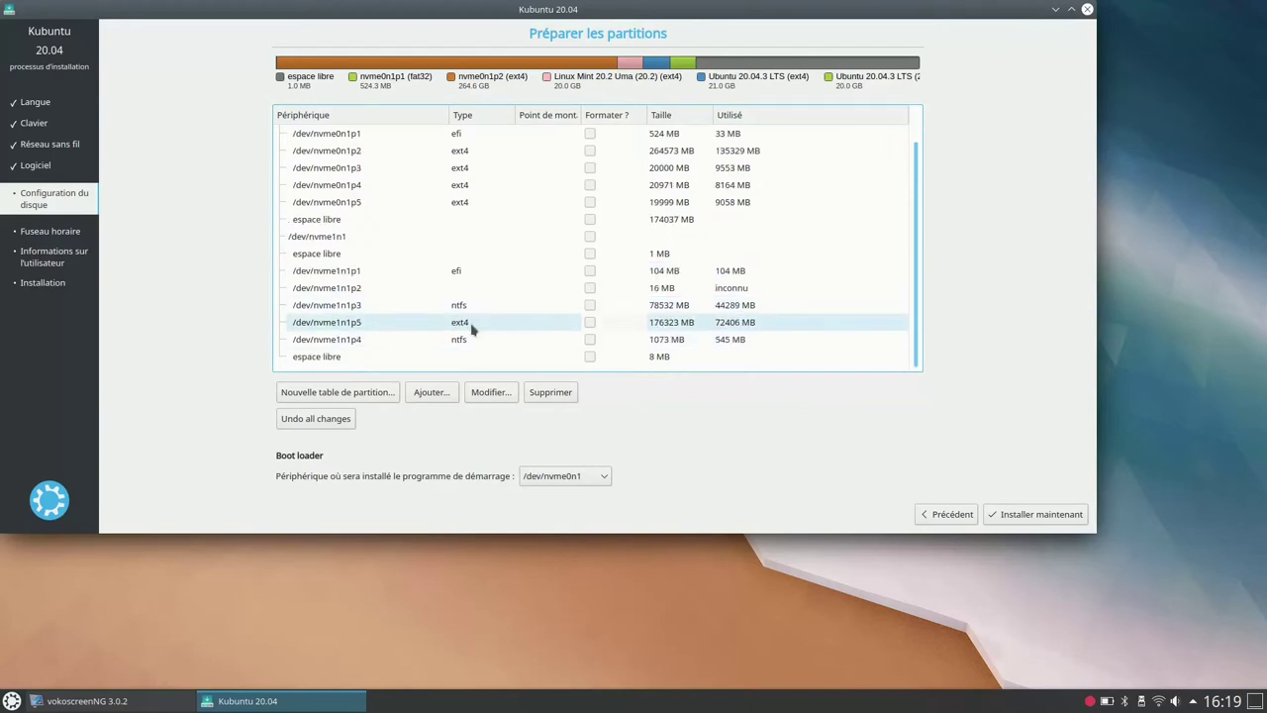
{"action": "scroll", "coordinate": [445, 315], "scroll_direction": "up", "scroll_amount": 1}
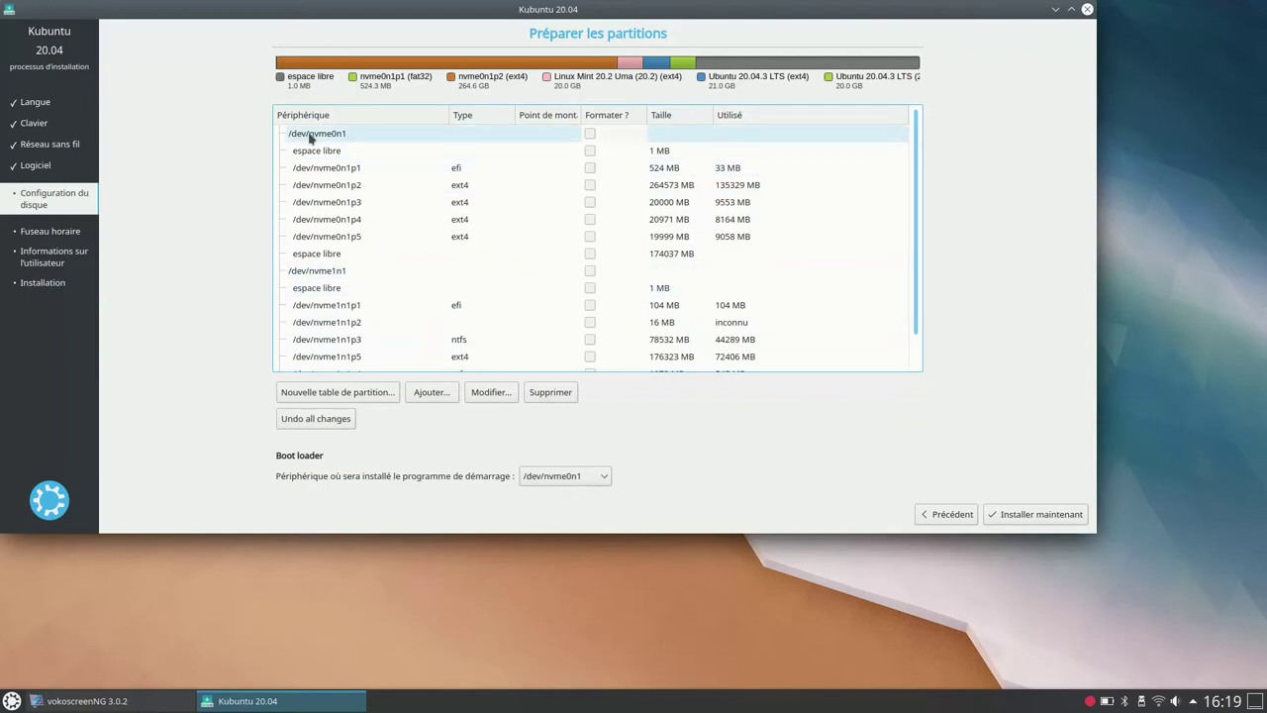
{"action": "left_click", "coordinate": [368, 173]}
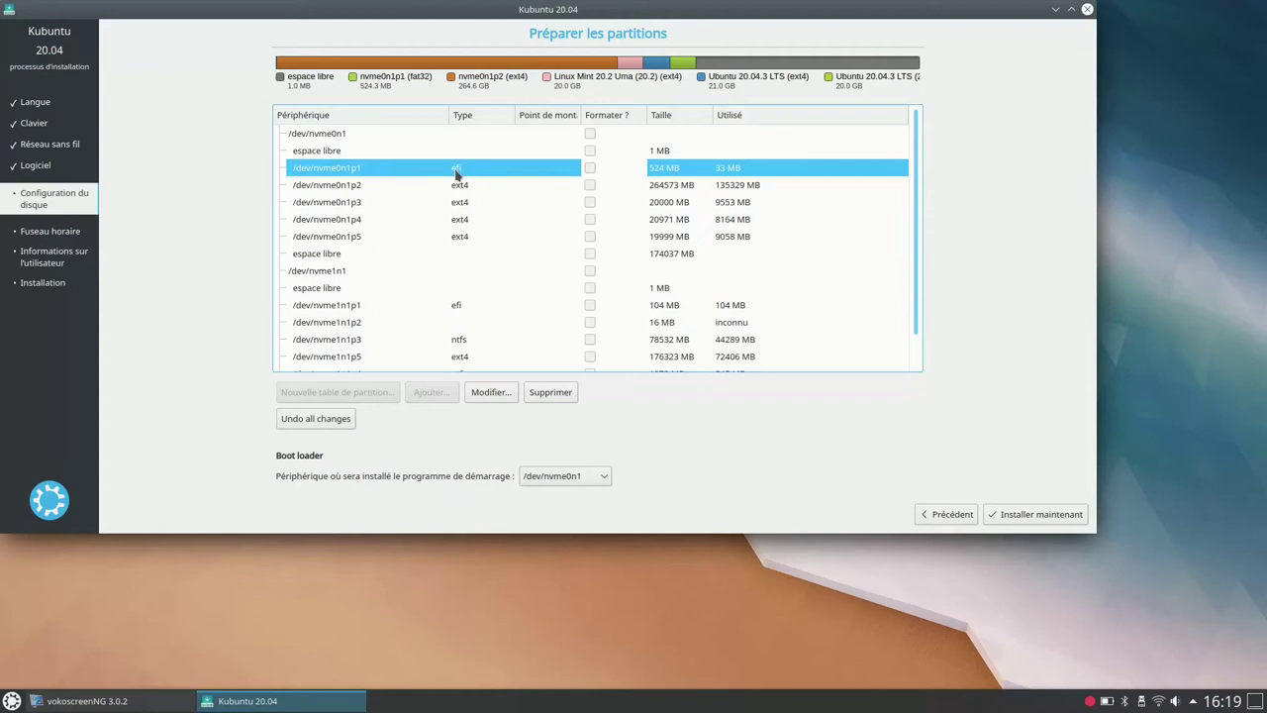
Step: Edit partition /dev/nvme0n1p3 and set its use to the ext4 journaling file system
{"action": "left_click", "coordinate": [348, 205]}
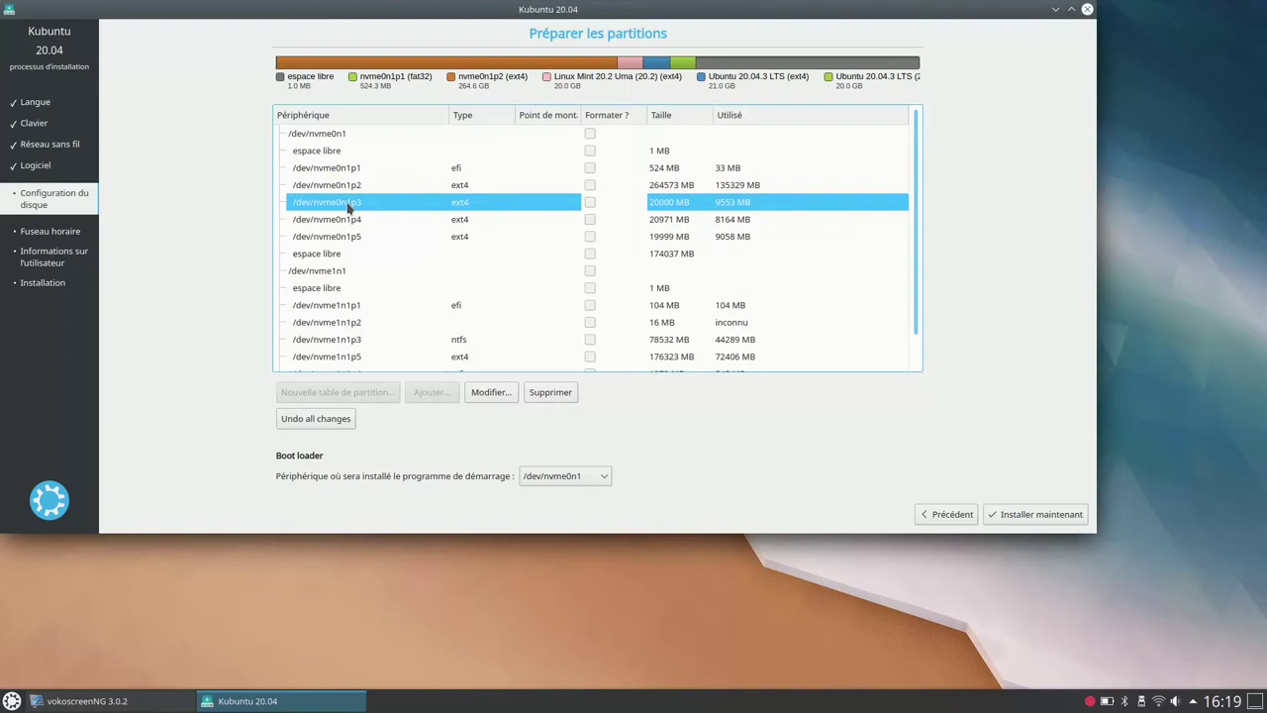
{"action": "left_click", "coordinate": [487, 396]}
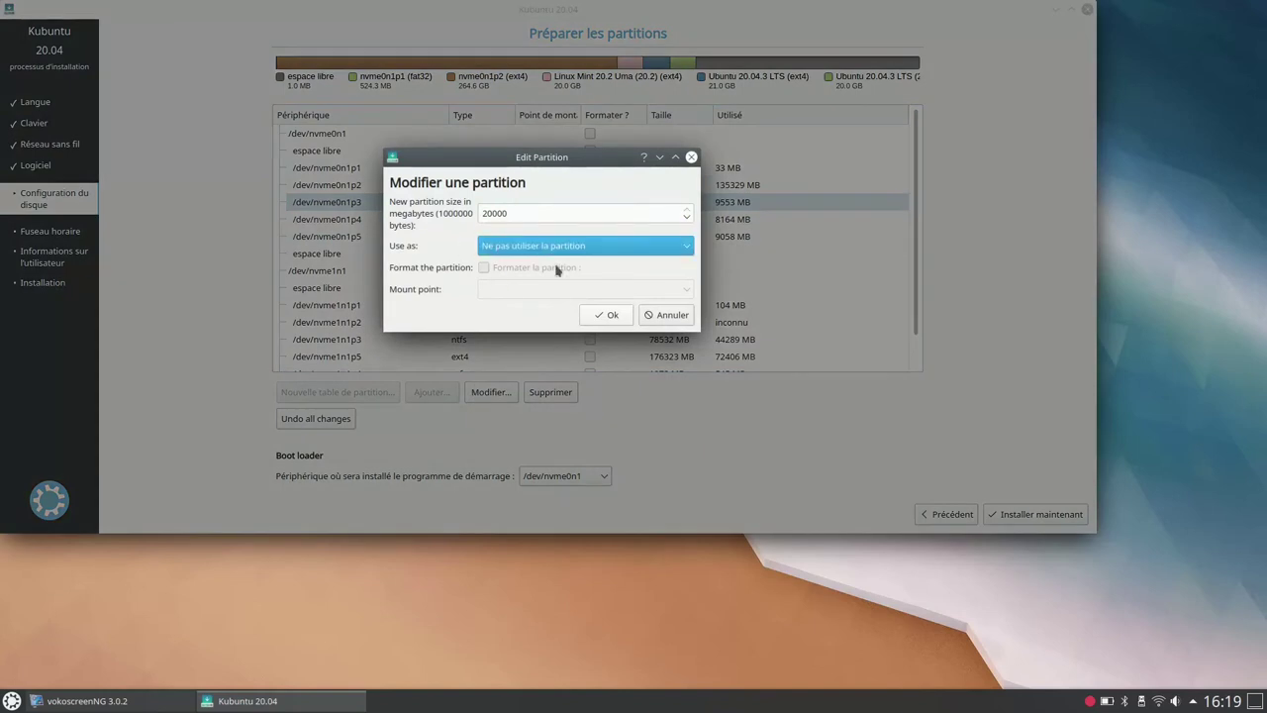
{"action": "left_click", "coordinate": [685, 247]}
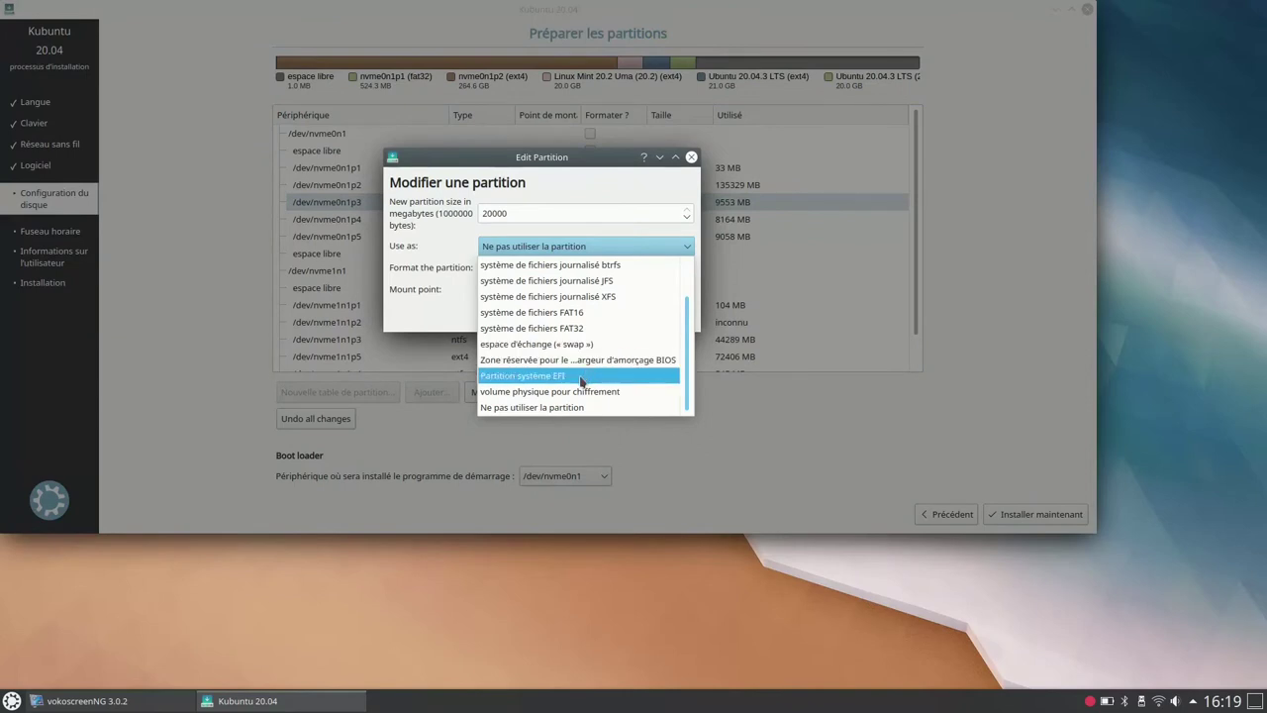
{"action": "scroll", "coordinate": [609, 356], "scroll_direction": "up", "scroll_amount": 1}
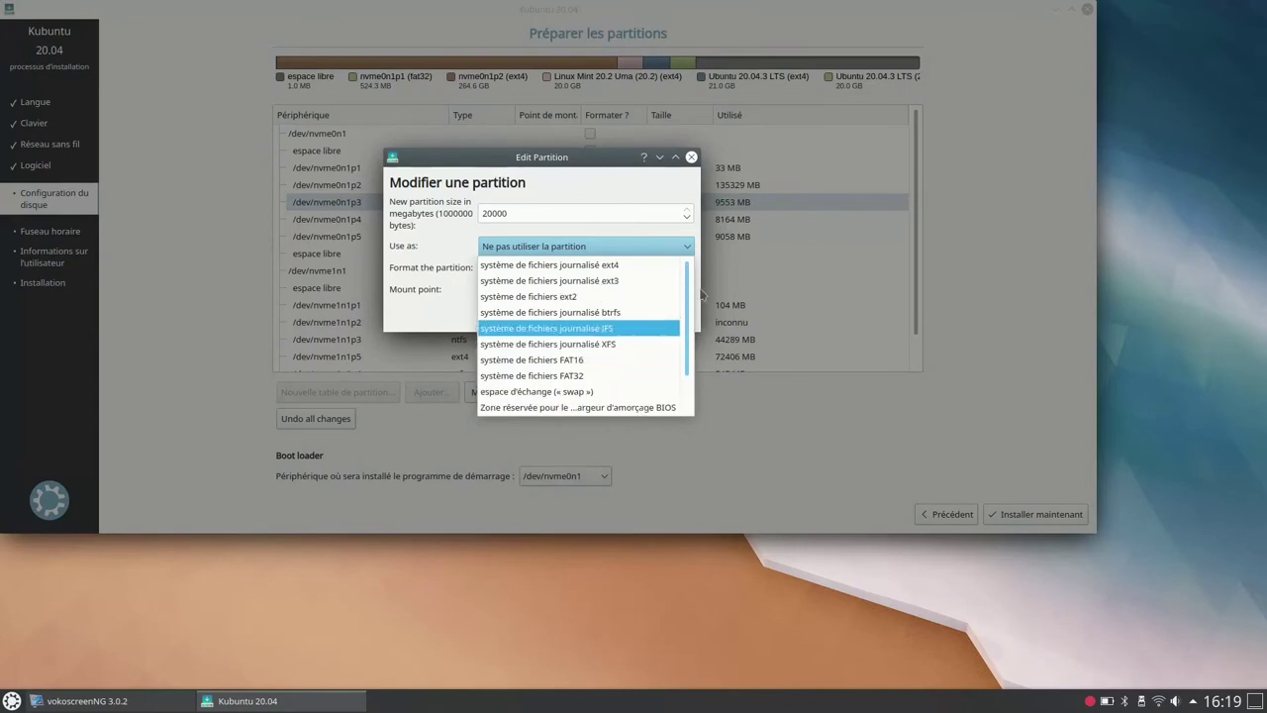
{"action": "scroll", "coordinate": [690, 384], "scroll_direction": "down", "scroll_amount": 1}
{"action": "scroll", "coordinate": [697, 320], "scroll_direction": "up", "scroll_amount": 1}
{"action": "left_click", "coordinate": [605, 265]}
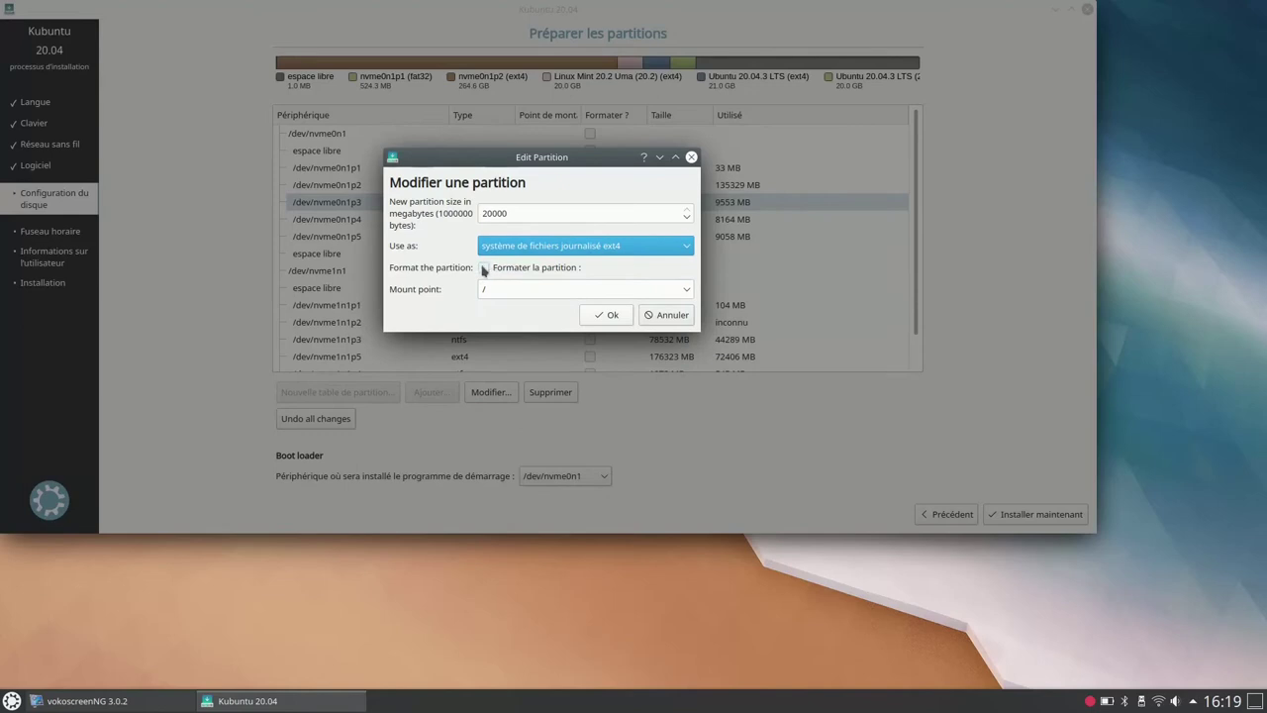
Step: Leave /dev/nvme0n1p3 unformatted, set its mount point to /, and accept the partition settings
{"action": "key", "text": "Tab"}
{"action": "key", "text": "space"}
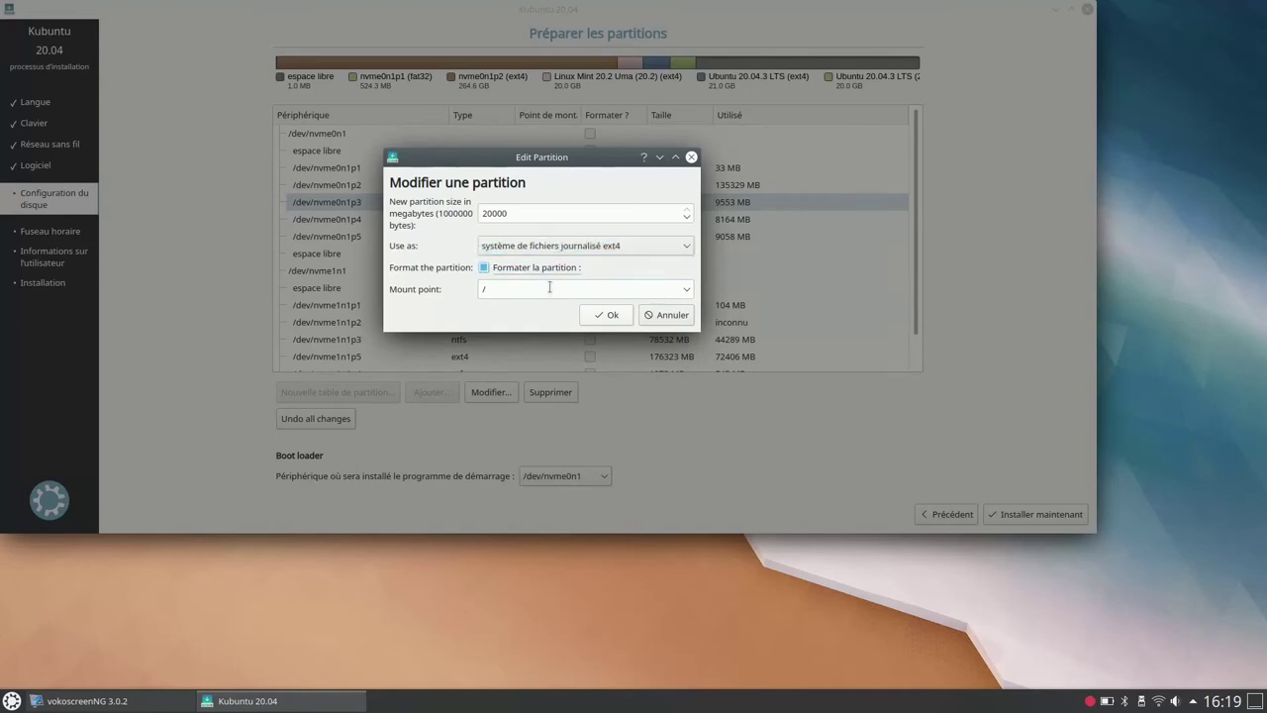
{"action": "left_click", "coordinate": [490, 271]}
{"action": "left_click", "coordinate": [686, 289]}
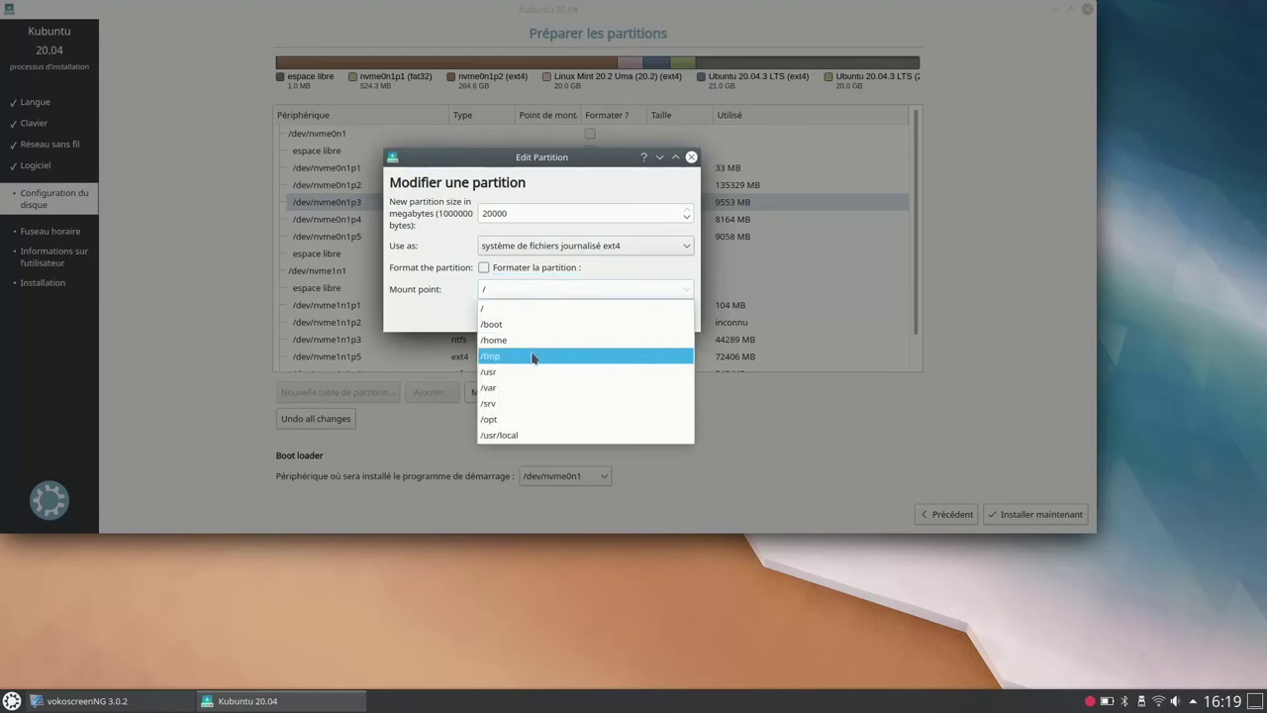
{"action": "left_click", "coordinate": [491, 309]}
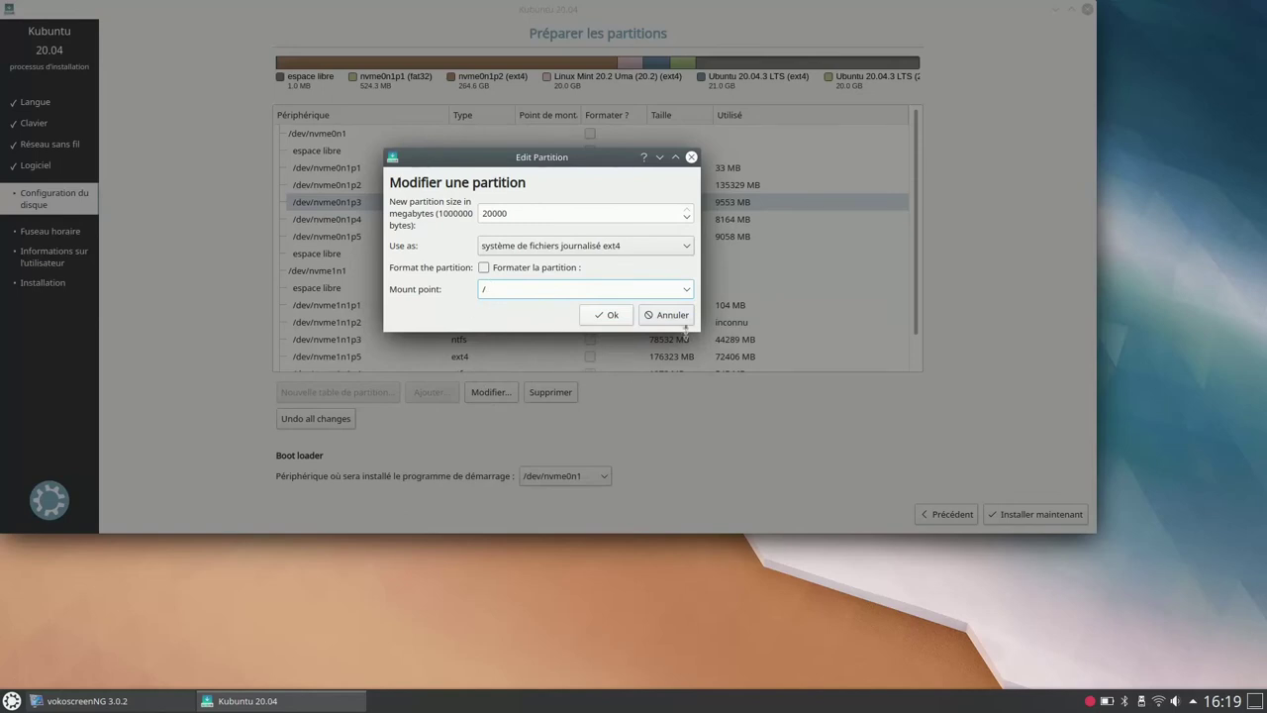
{"action": "left_click", "coordinate": [606, 315]}
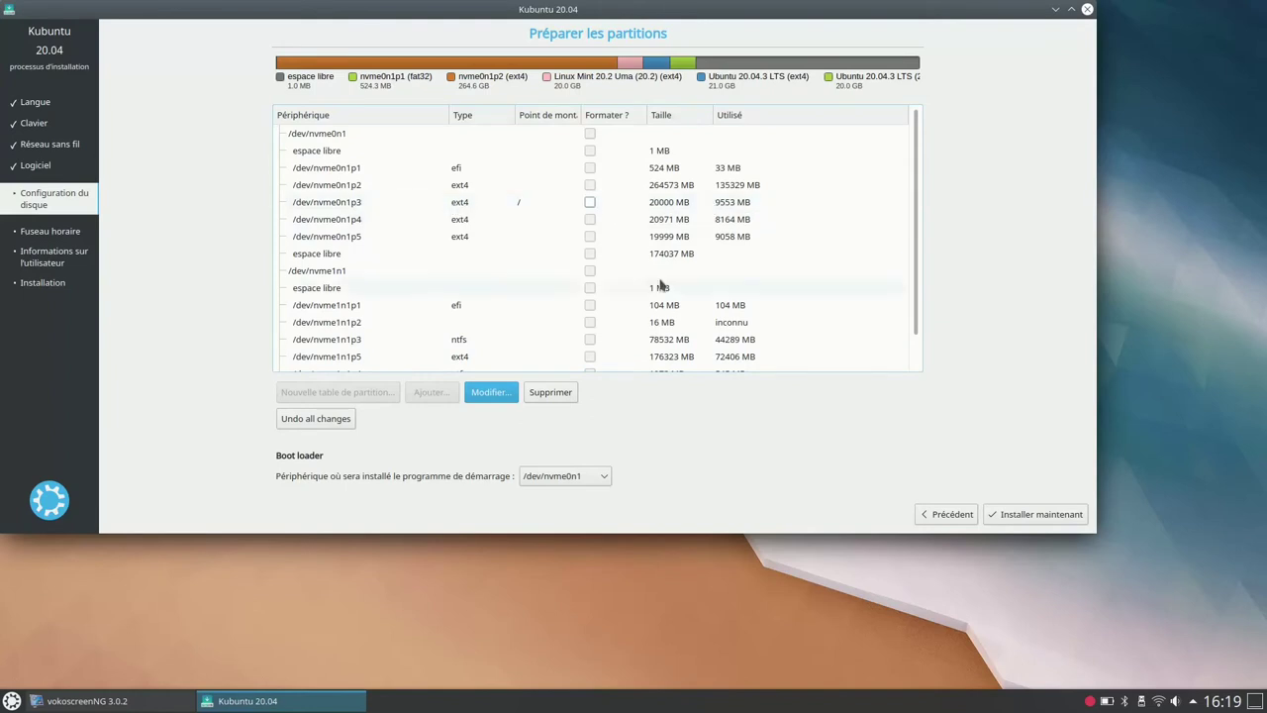
Step: Open the settings of partition /dev/nvme0n1p1 and keep it in use as the EFI system partition
{"action": "left_click", "coordinate": [458, 170]}
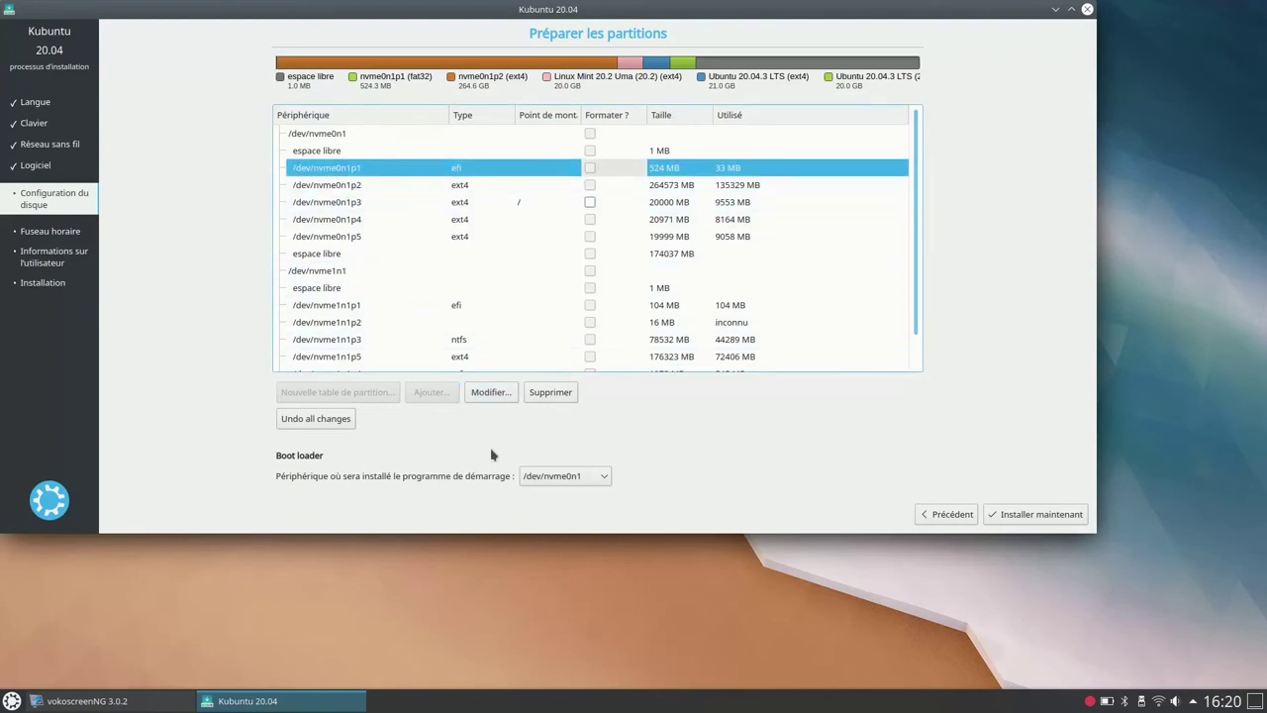
{"action": "left_click", "coordinate": [492, 393]}
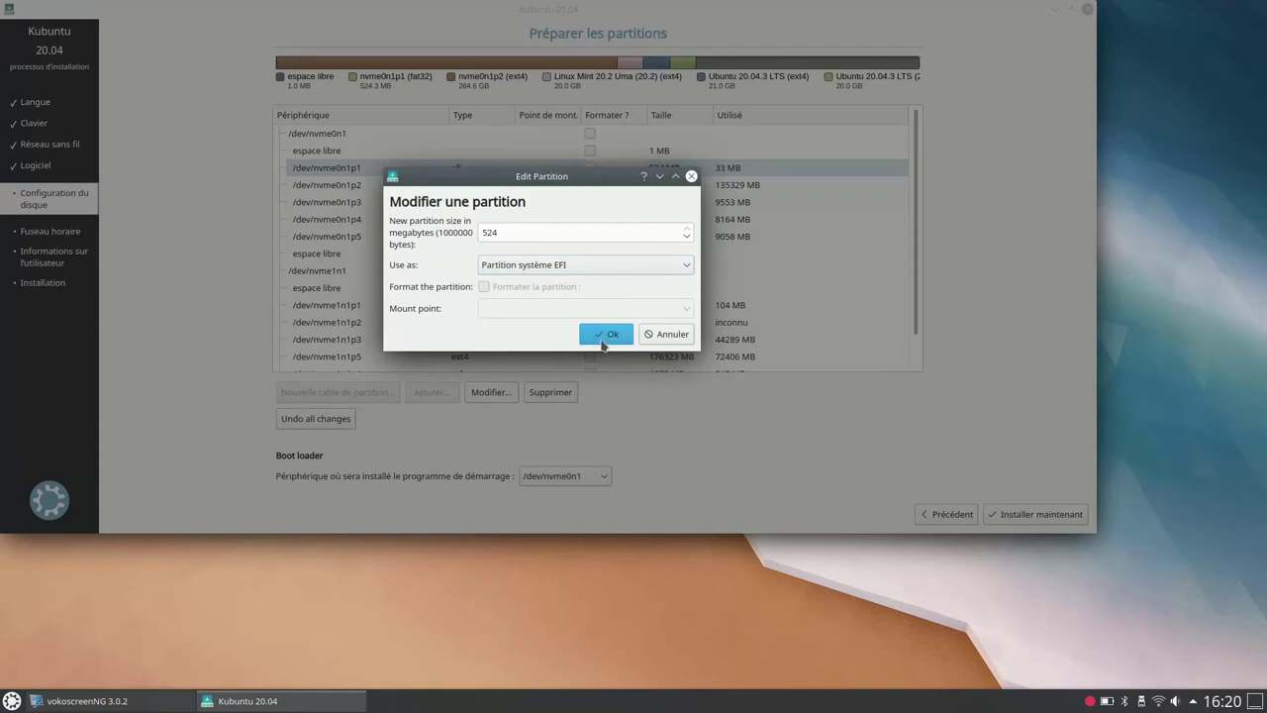
{"action": "left_click", "coordinate": [606, 334]}
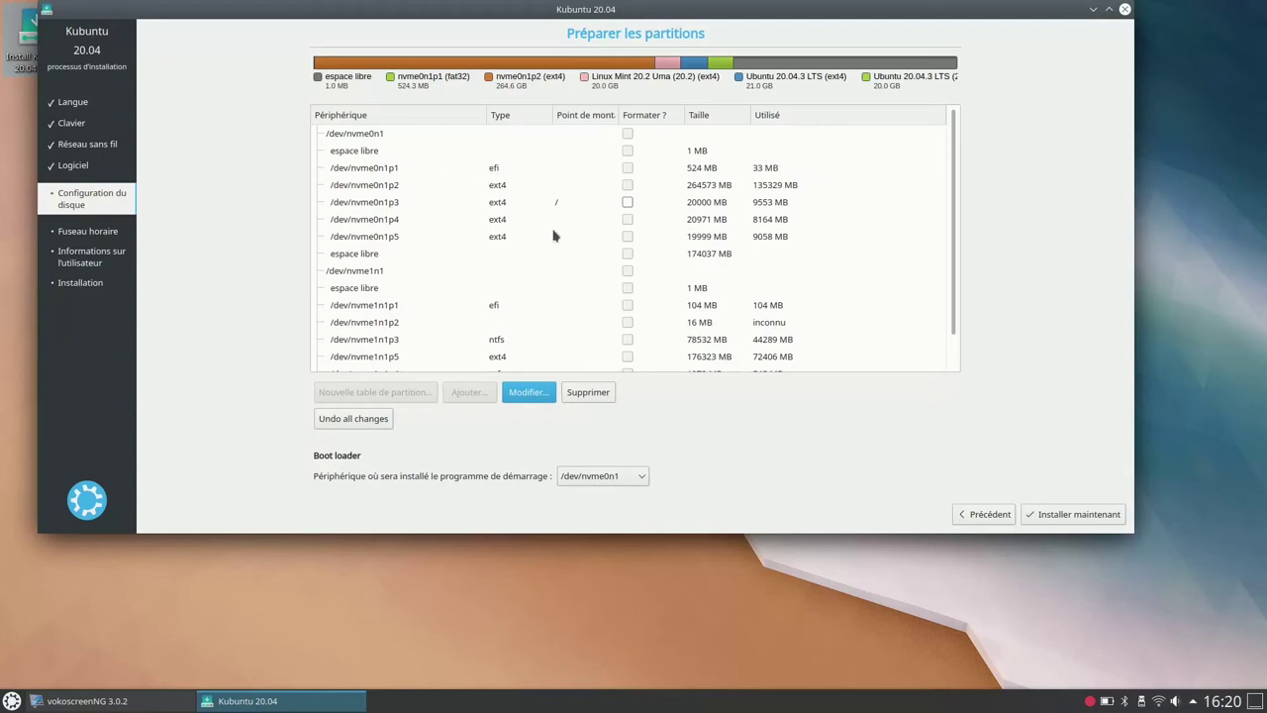
Step: Start the installation with the existing file systems and accept both prompts about installing without formatting
{"action": "left_click", "coordinate": [1070, 514]}
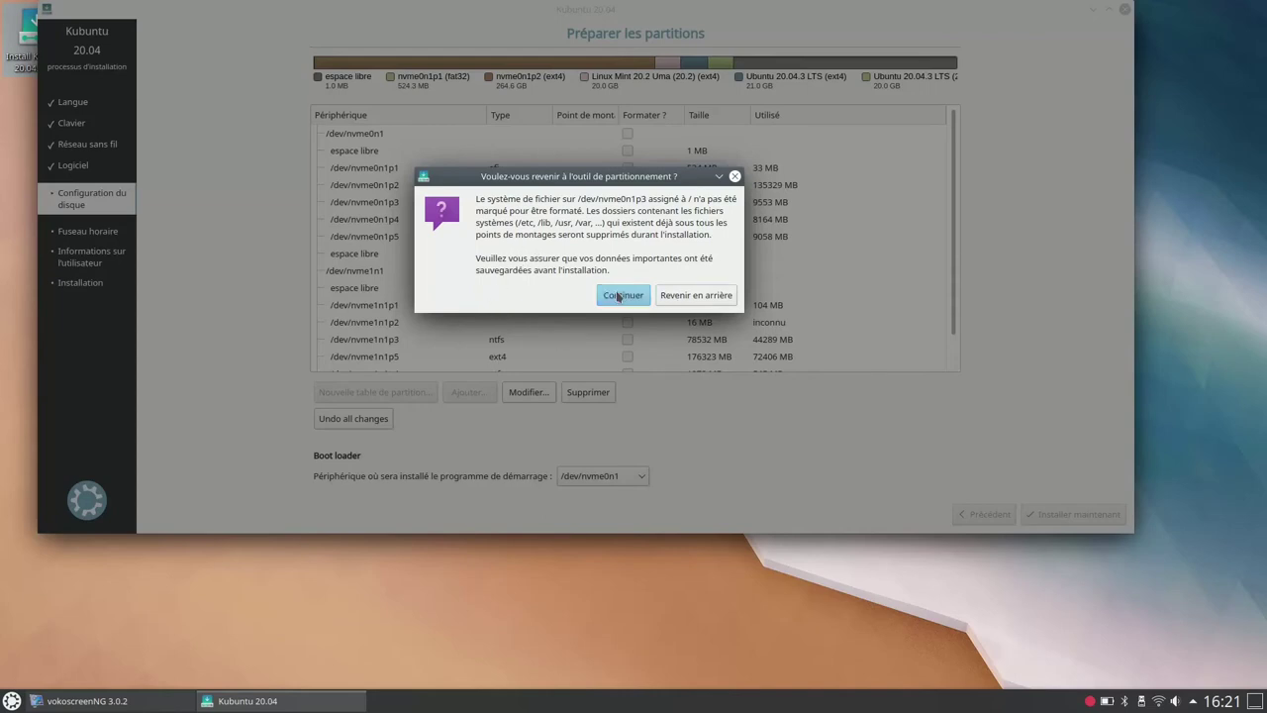
{"action": "left_click", "coordinate": [617, 296]}
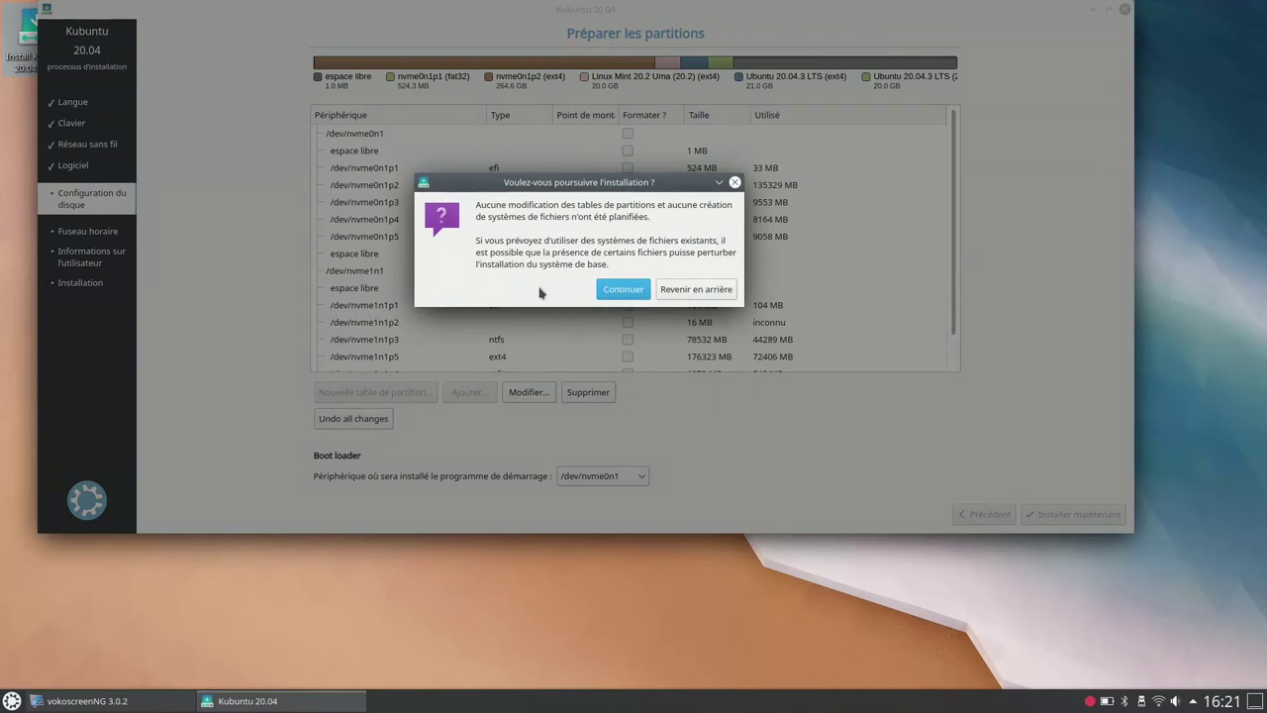
{"action": "left_click", "coordinate": [622, 289]}
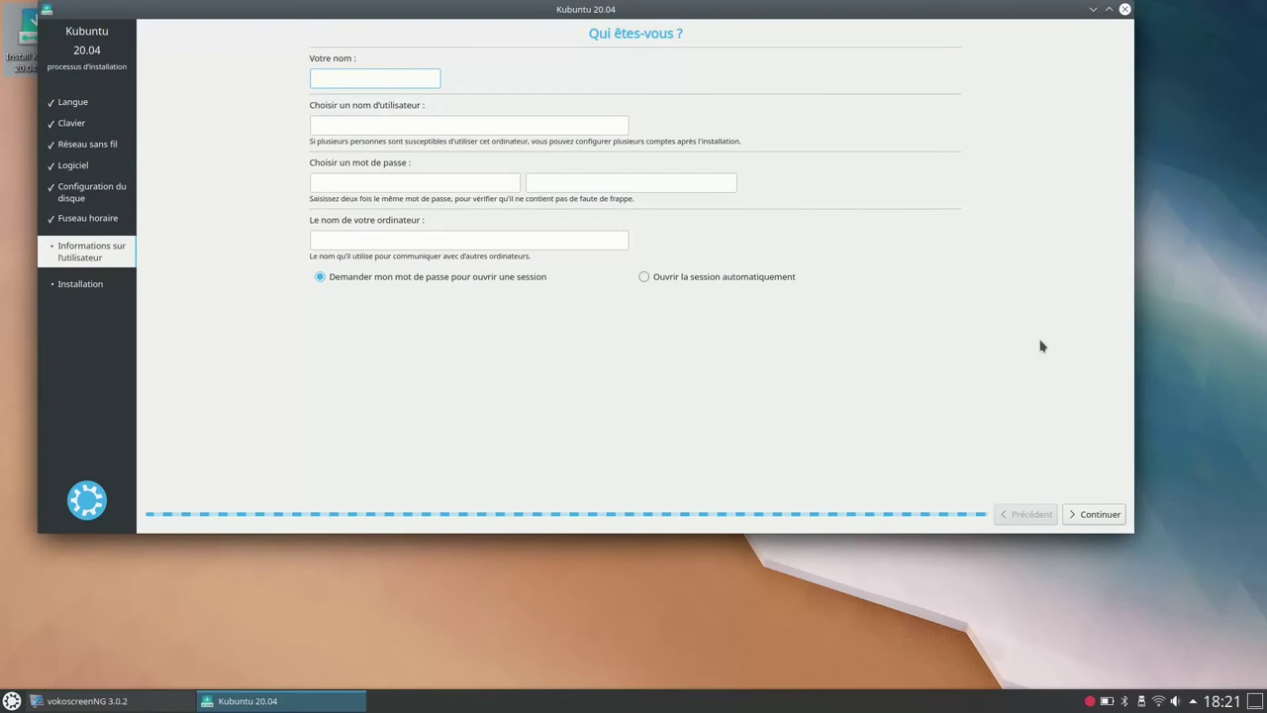
Step: Enter the user's name and the account password twice, and continue the installation past the notice about restoring installed applications
{"action": "type", "text": "M"}
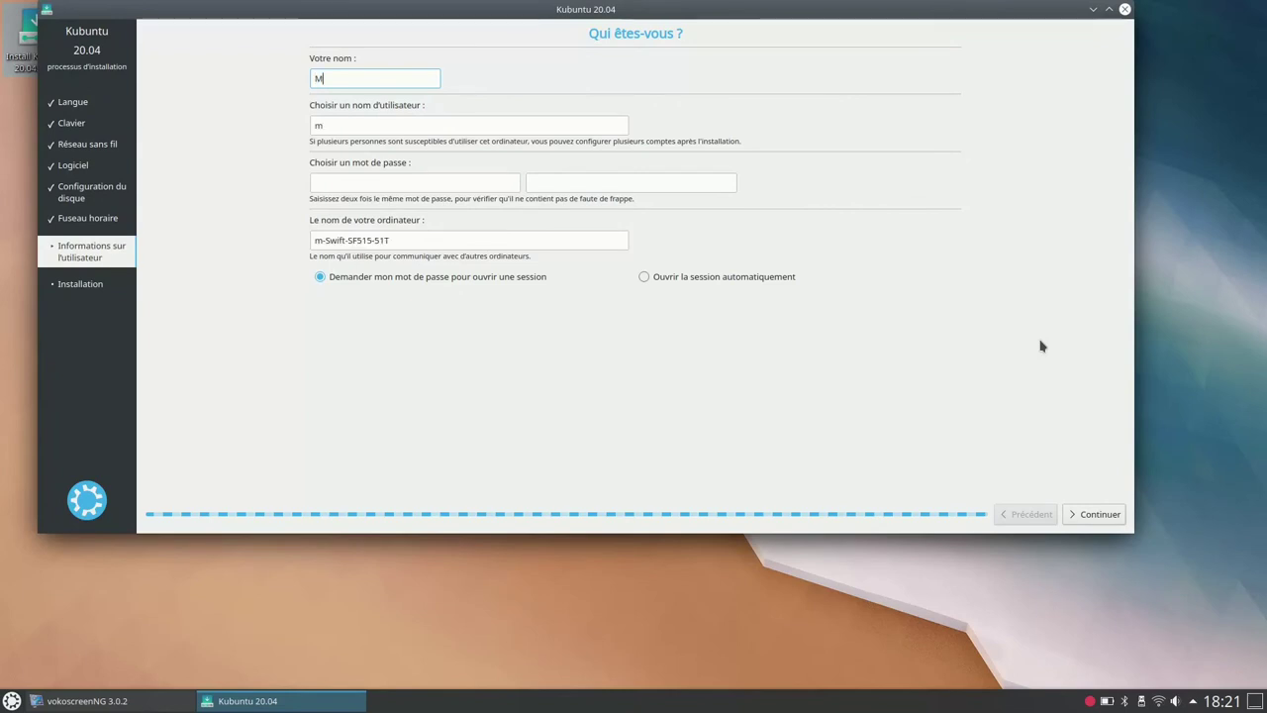
{"action": "type", "text": "icka"}
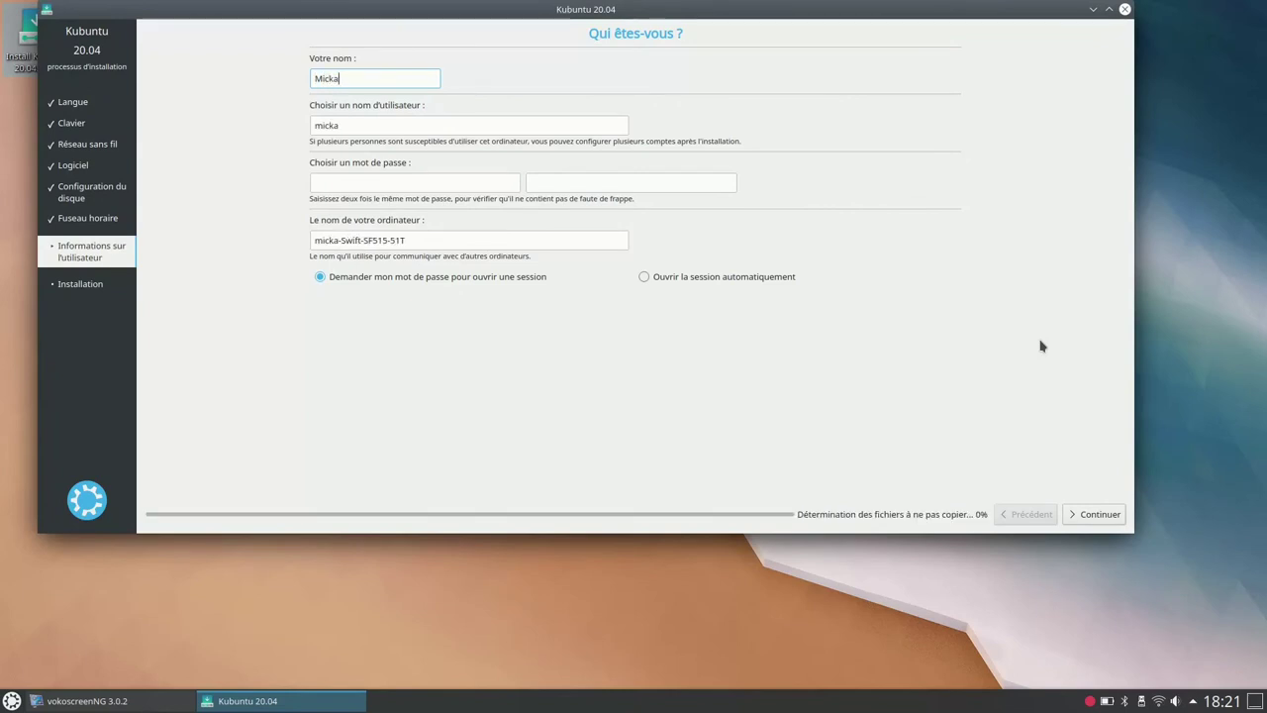
{"action": "type", "text": "ël"}
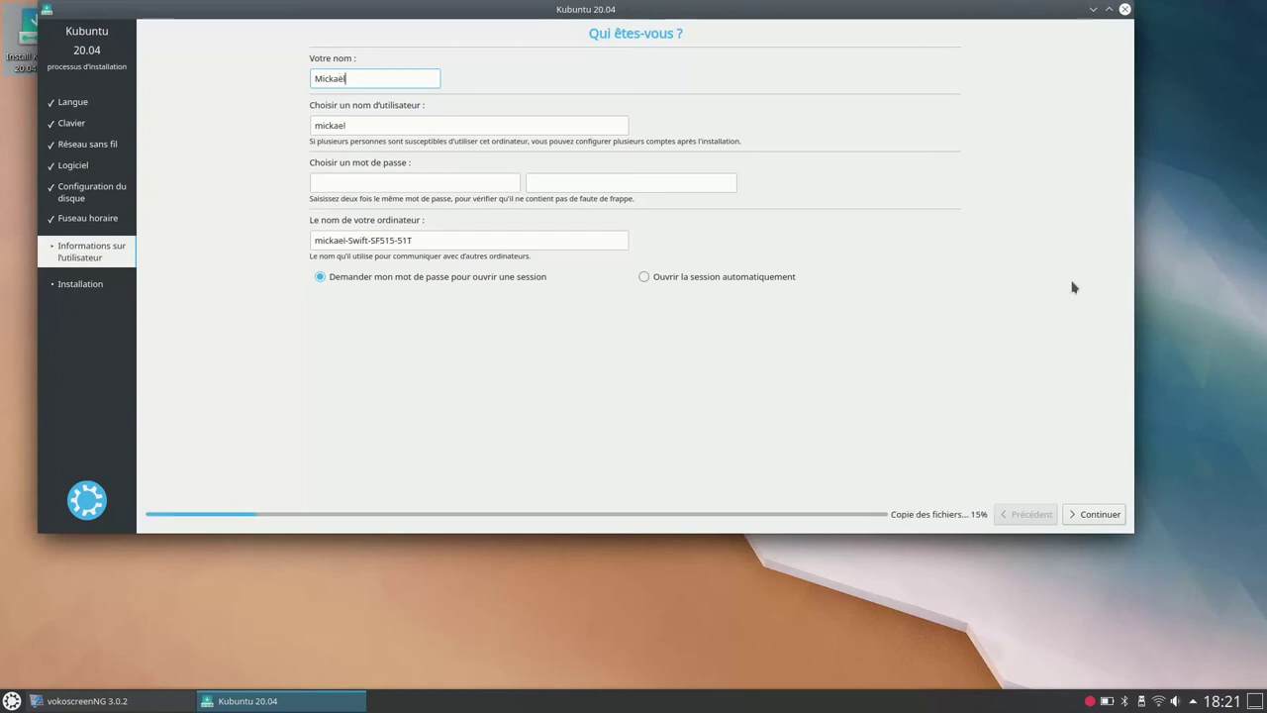
{"action": "left_click", "coordinate": [372, 181]}
{"action": "type", "text": "aa"}
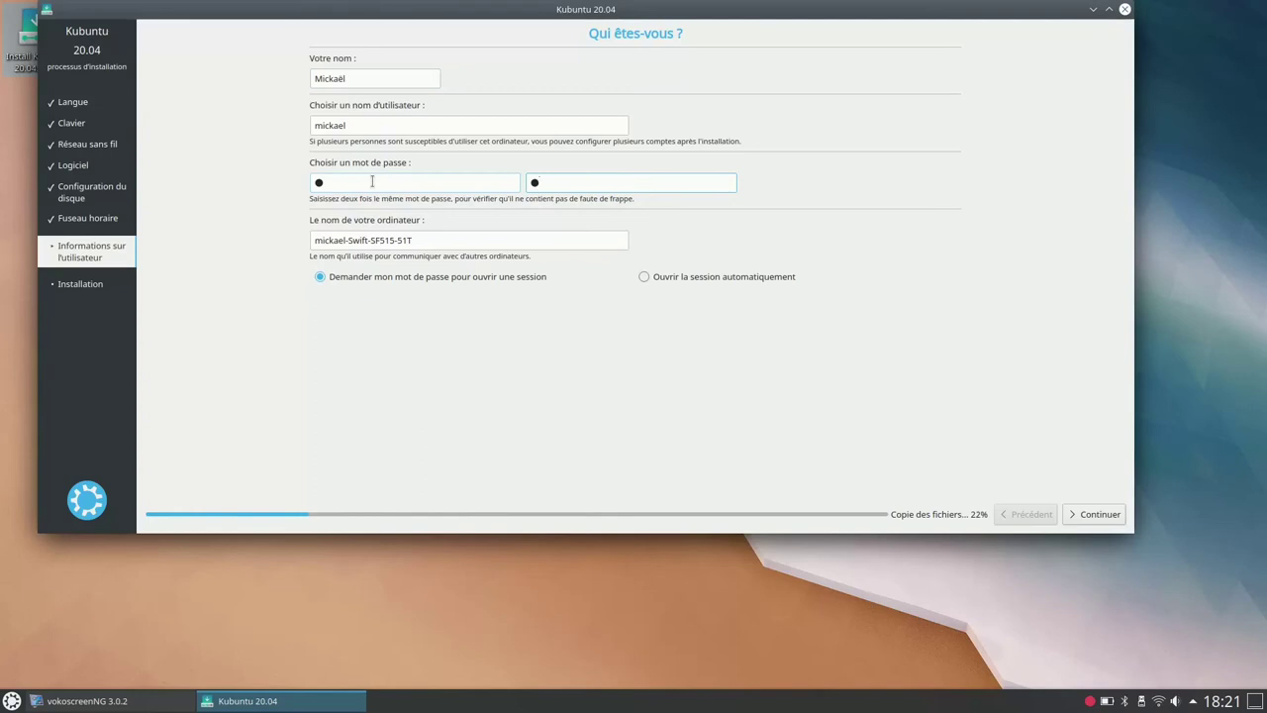
{"action": "left_click", "coordinate": [1100, 515]}
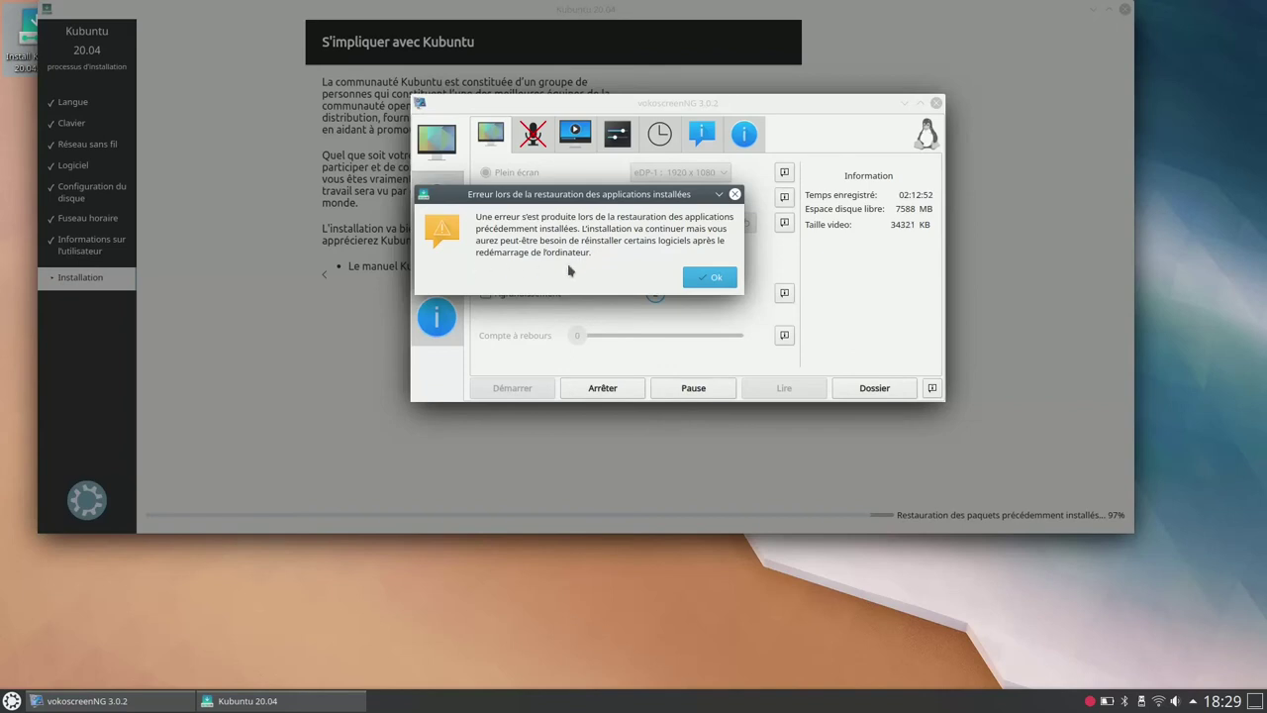
{"action": "left_click", "coordinate": [709, 278]}
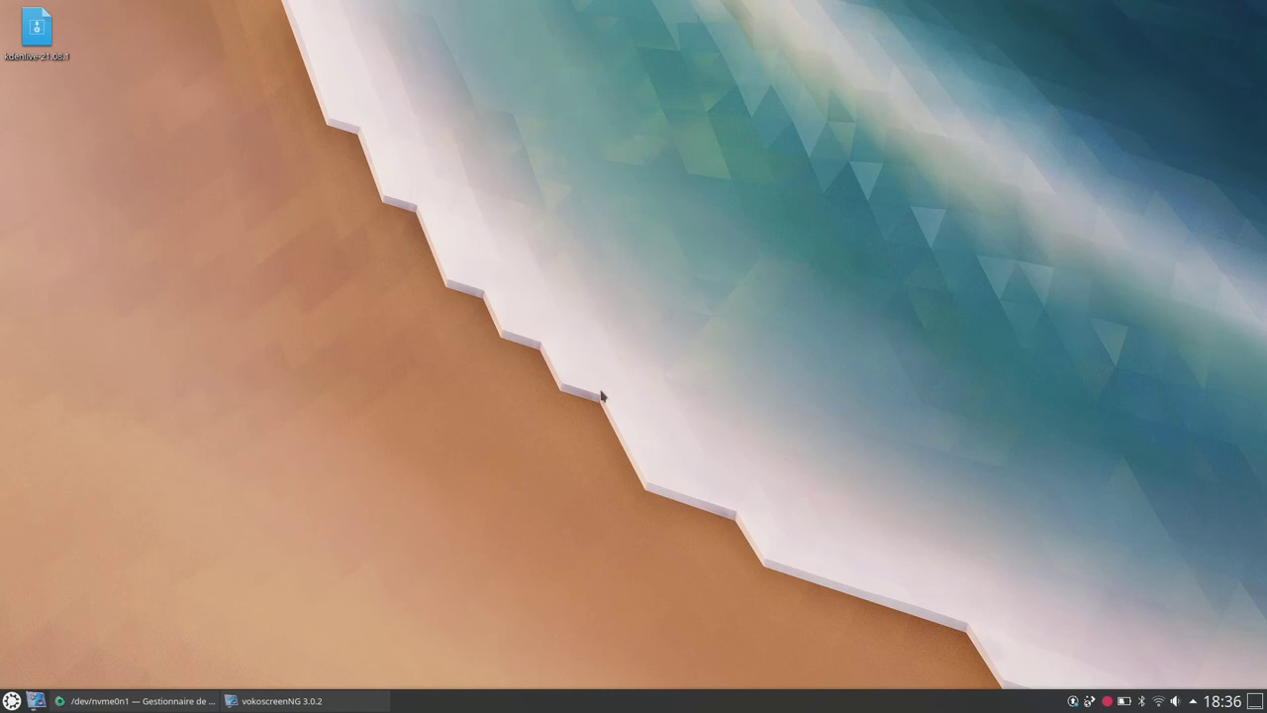
Step: Check in KDE Partition Manager which /dev/nvme0n1 partition is mounted as /, and close the program
{"action": "left_click", "coordinate": [133, 700]}
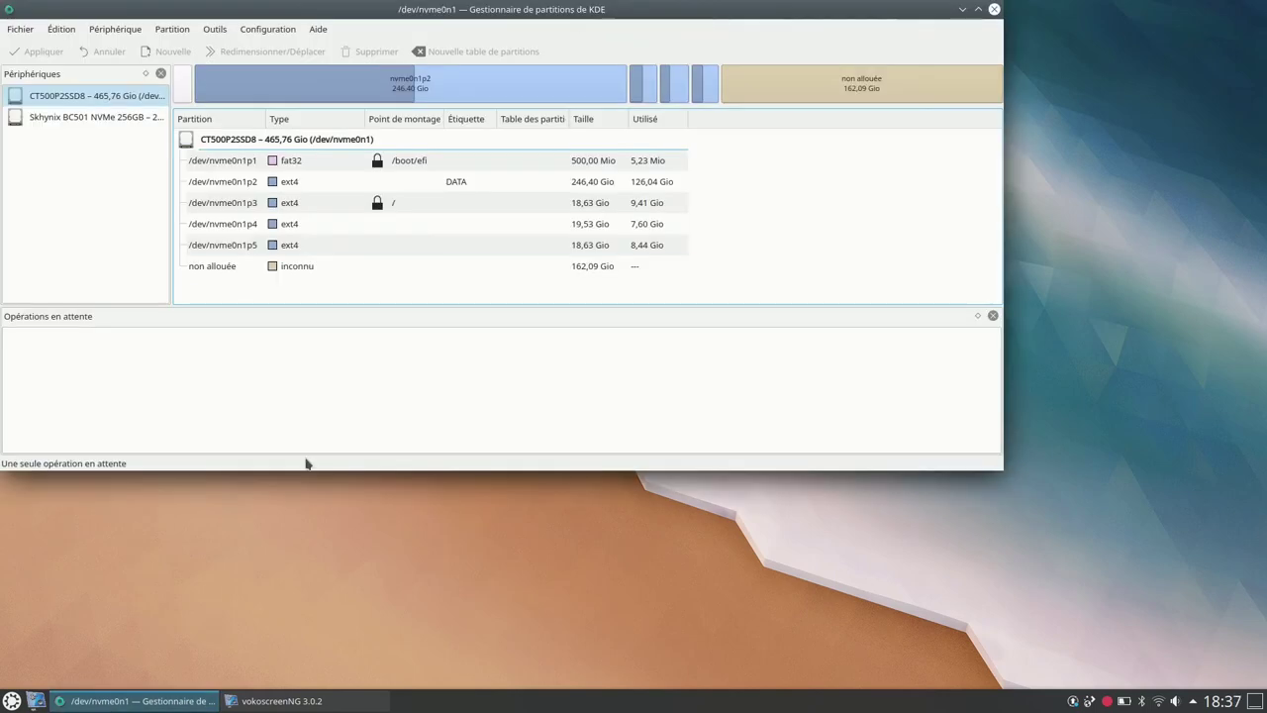
{"action": "left_click_drag", "start_coordinate": [606, 11], "coordinate": [700, 94]}
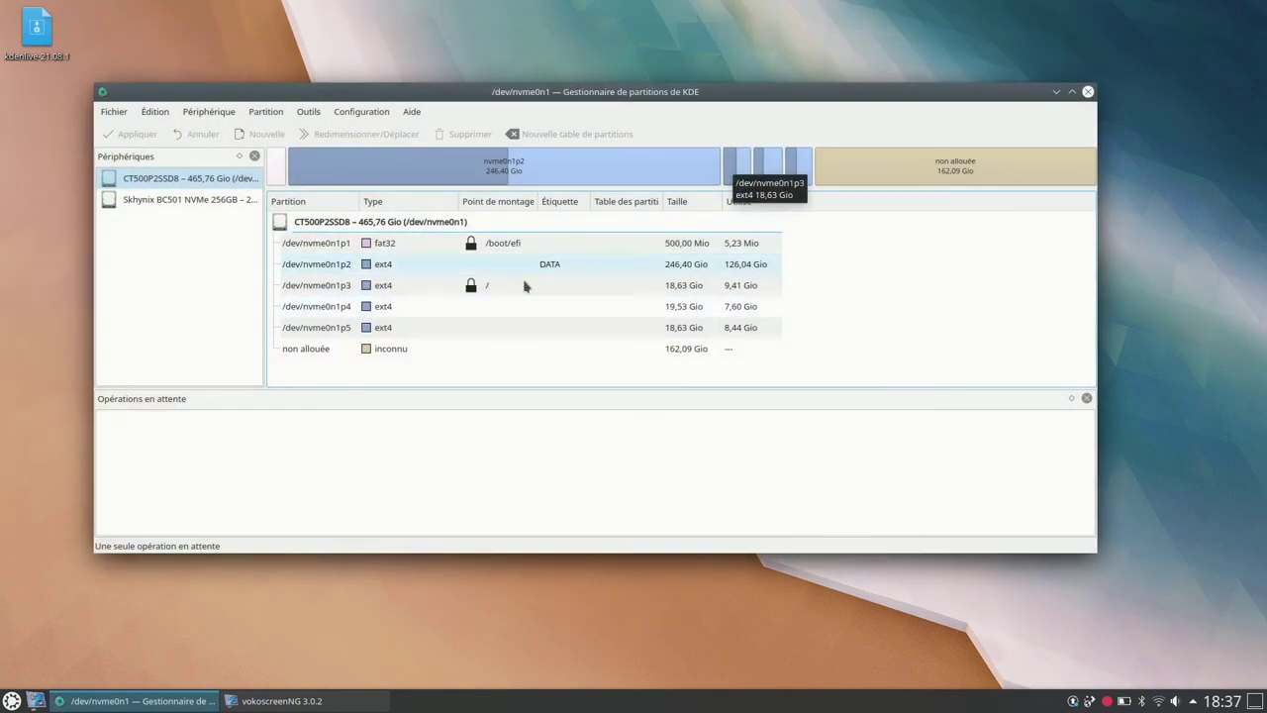
{"action": "left_click", "coordinate": [429, 289]}
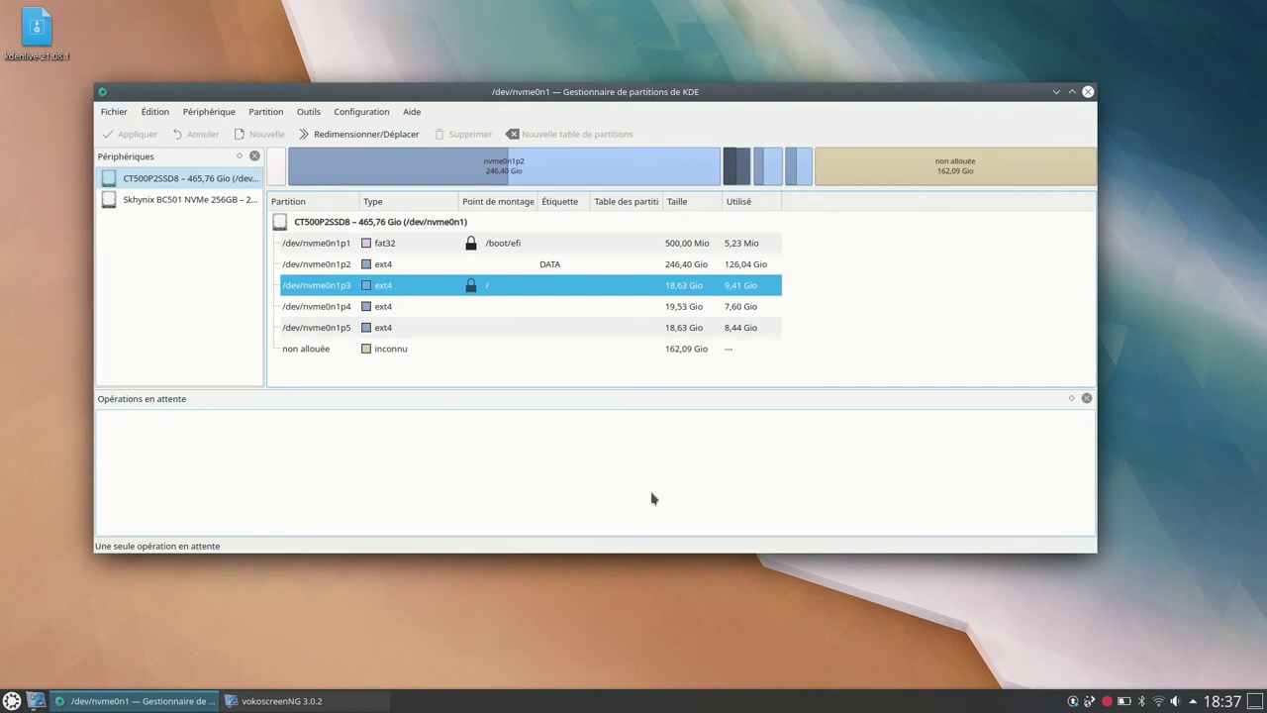
{"action": "left_click", "coordinate": [1089, 92]}
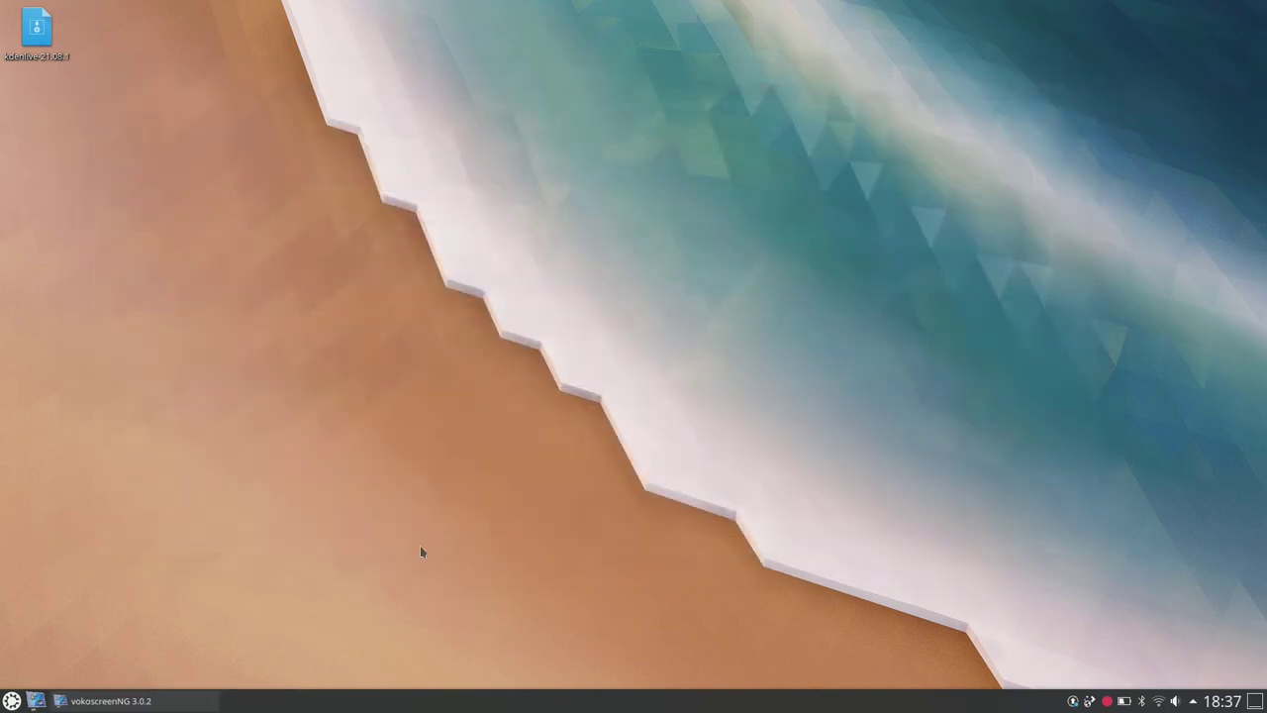
Step: Open the personal folder in Dolphin, view Portail extérieur coffret.pdf from its Documents folder, and close the PDF
{"action": "left_click", "coordinate": [12, 701]}
{"action": "mouse_move", "coordinate": [85, 653]}
{"action": "mouse_move", "coordinate": [144, 658]}
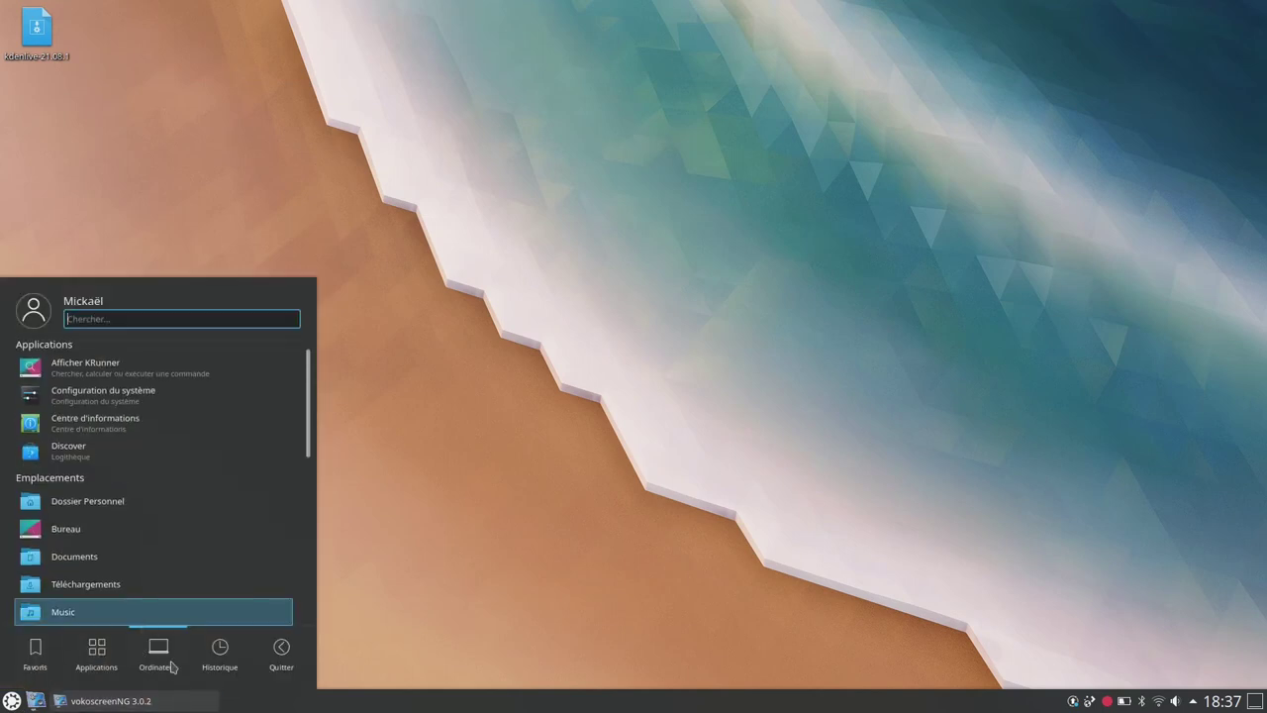
{"action": "left_click", "coordinate": [72, 505]}
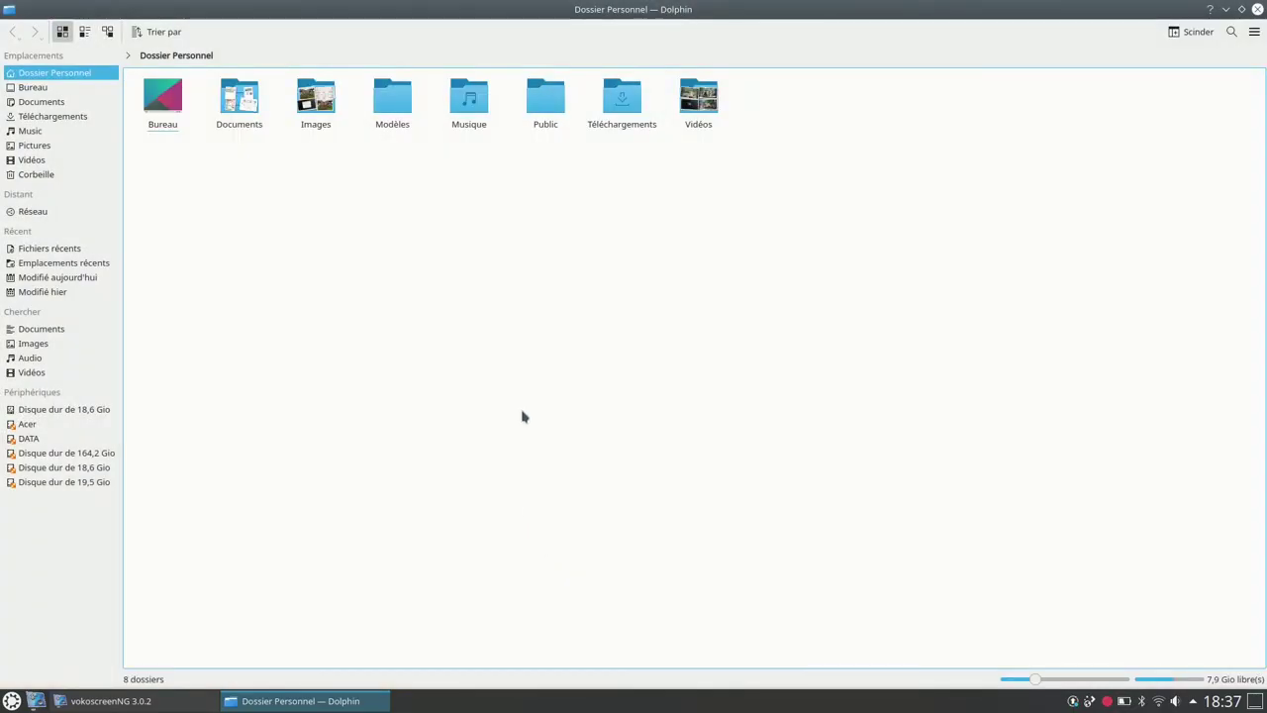
{"action": "left_click", "coordinate": [240, 103]}
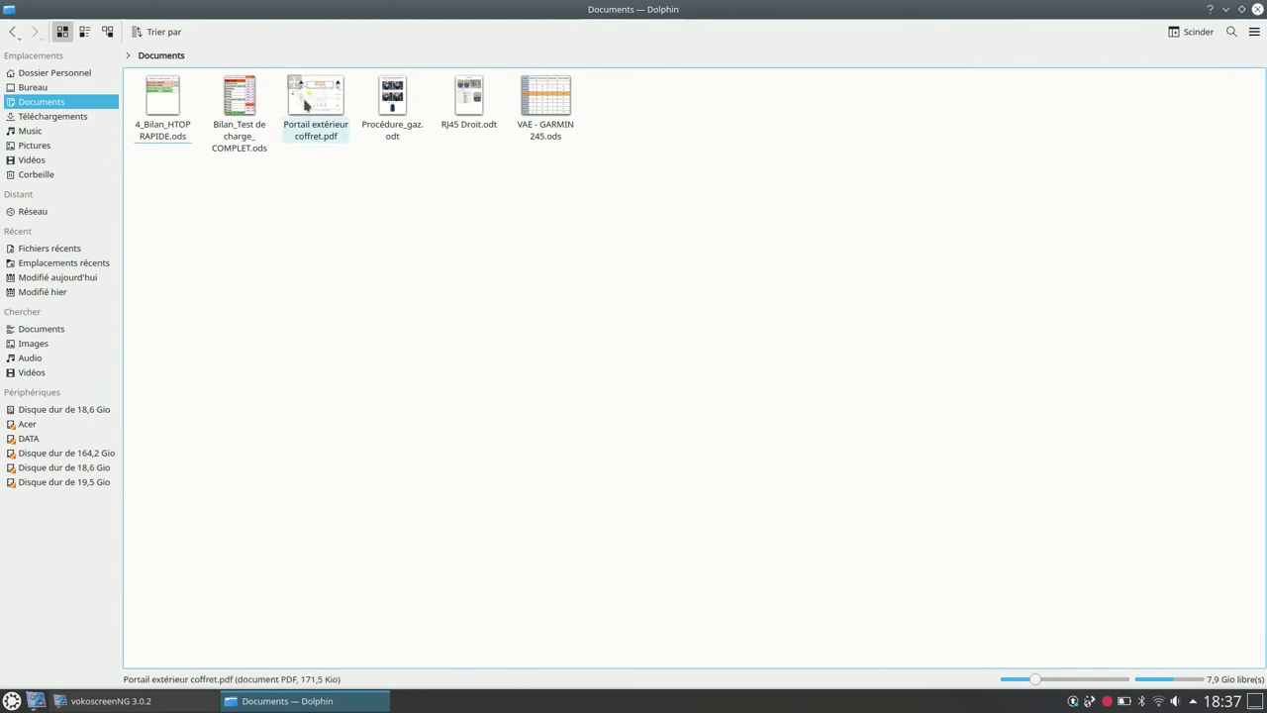
{"action": "left_click", "coordinate": [306, 104]}
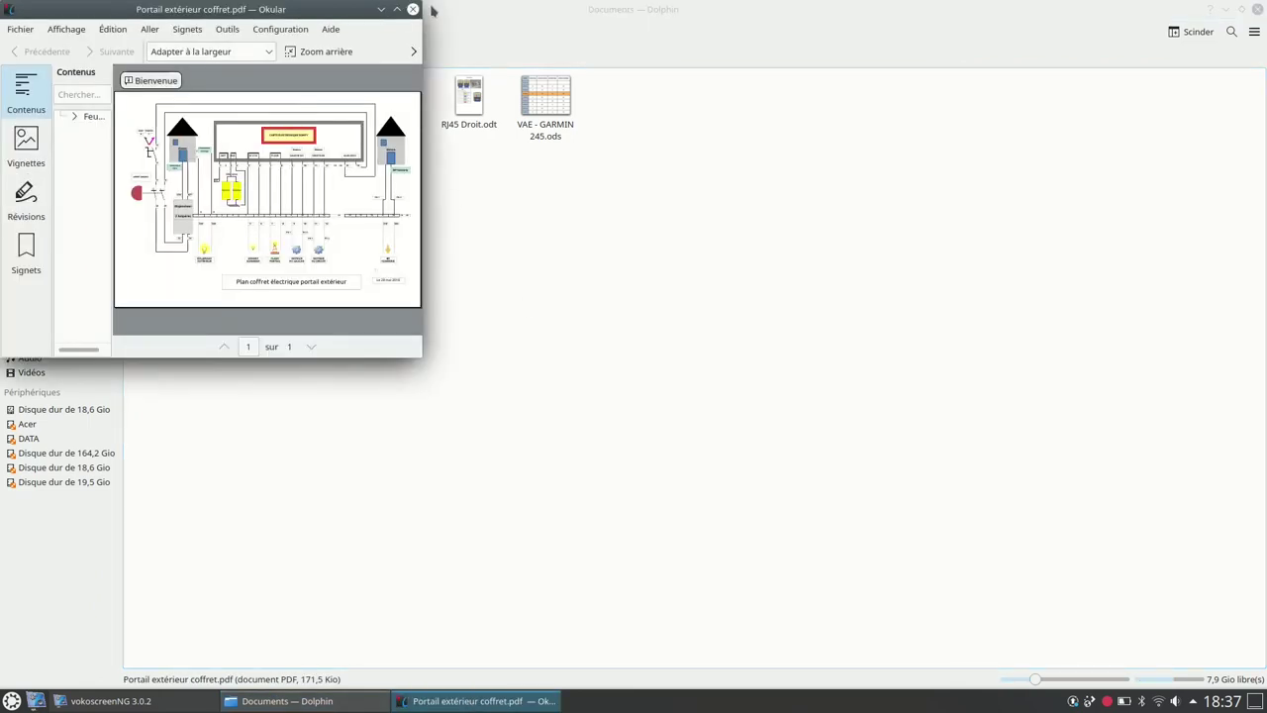
{"action": "left_click", "coordinate": [413, 9]}
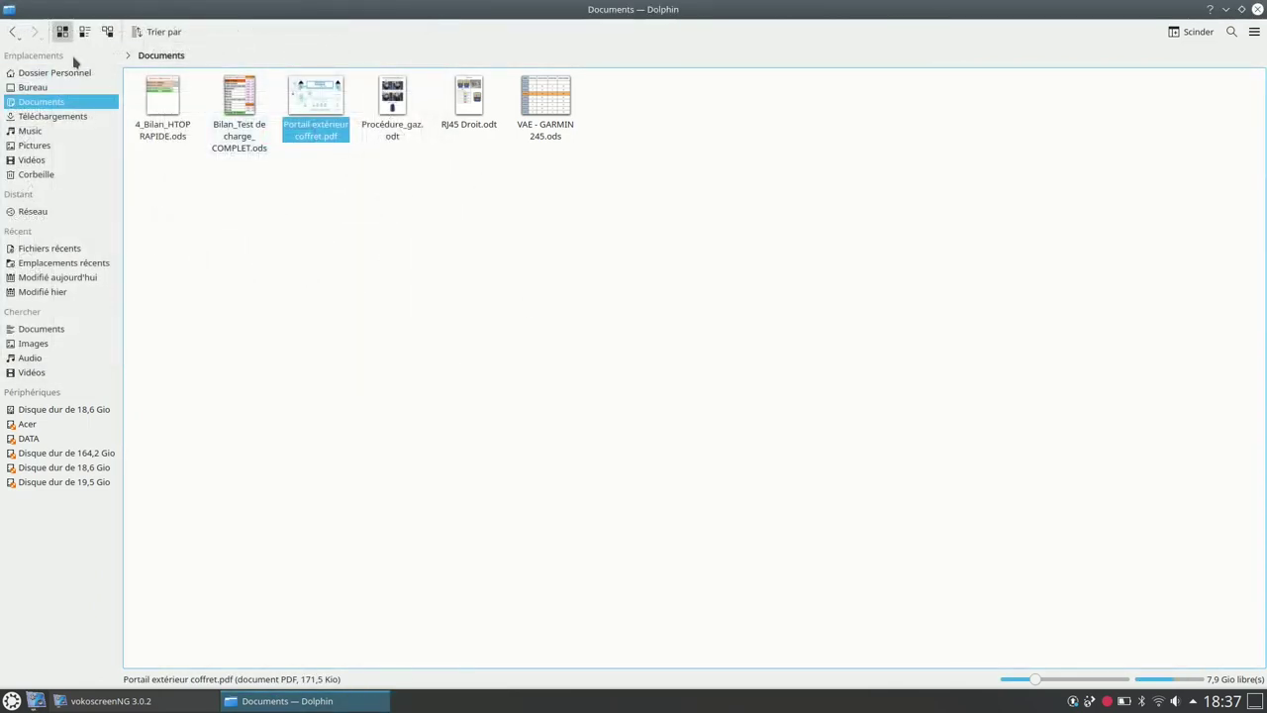
Step: Check the pictures in the personal folder's Images folder and return to the personal folder
{"action": "left_click", "coordinate": [59, 72]}
{"action": "left_click", "coordinate": [317, 117]}
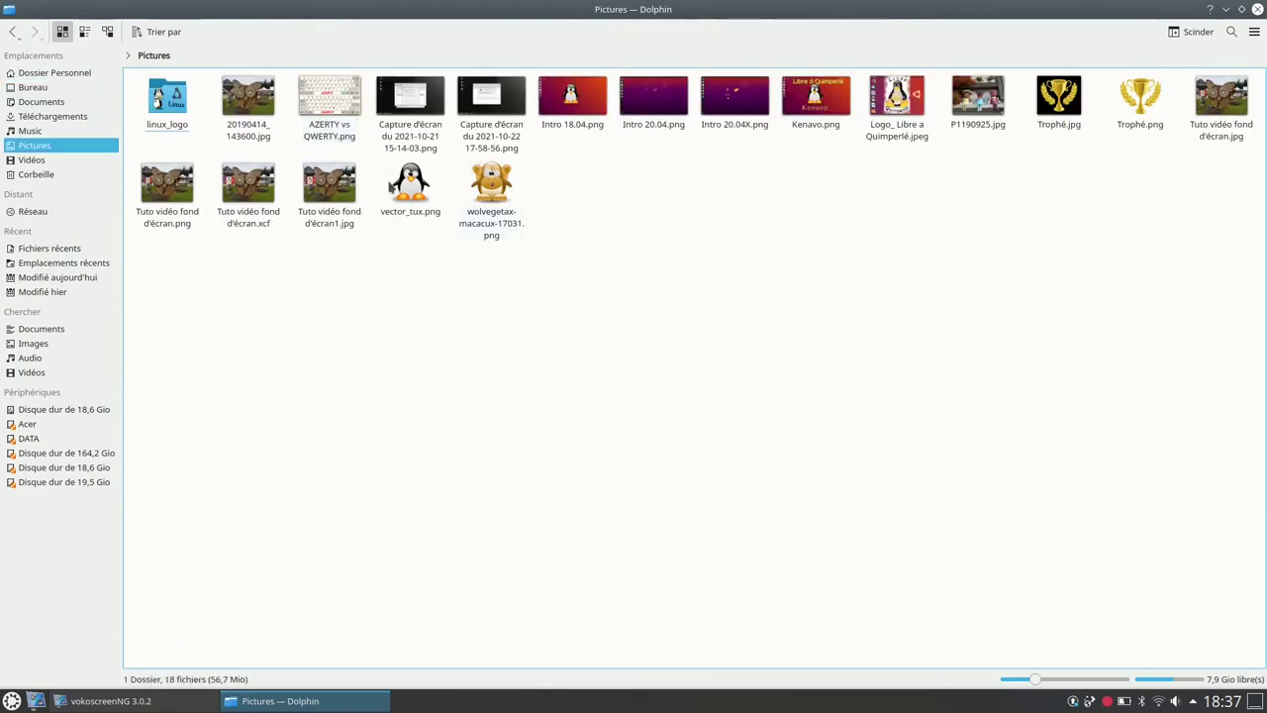
{"action": "left_click", "coordinate": [12, 31]}
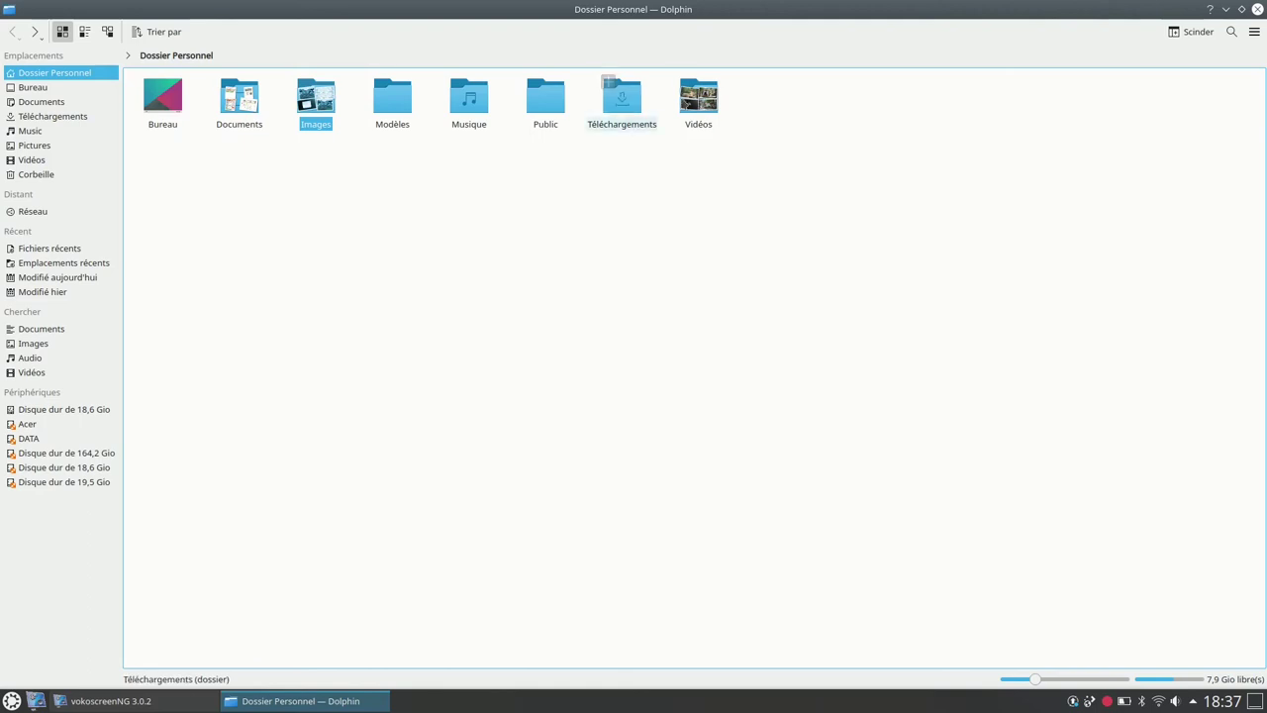
Step: Play mouton.mp4 from the Vidéos folder in VLC with metadata network access allowed, close it, and return to the personal folder
{"action": "left_click", "coordinate": [698, 97]}
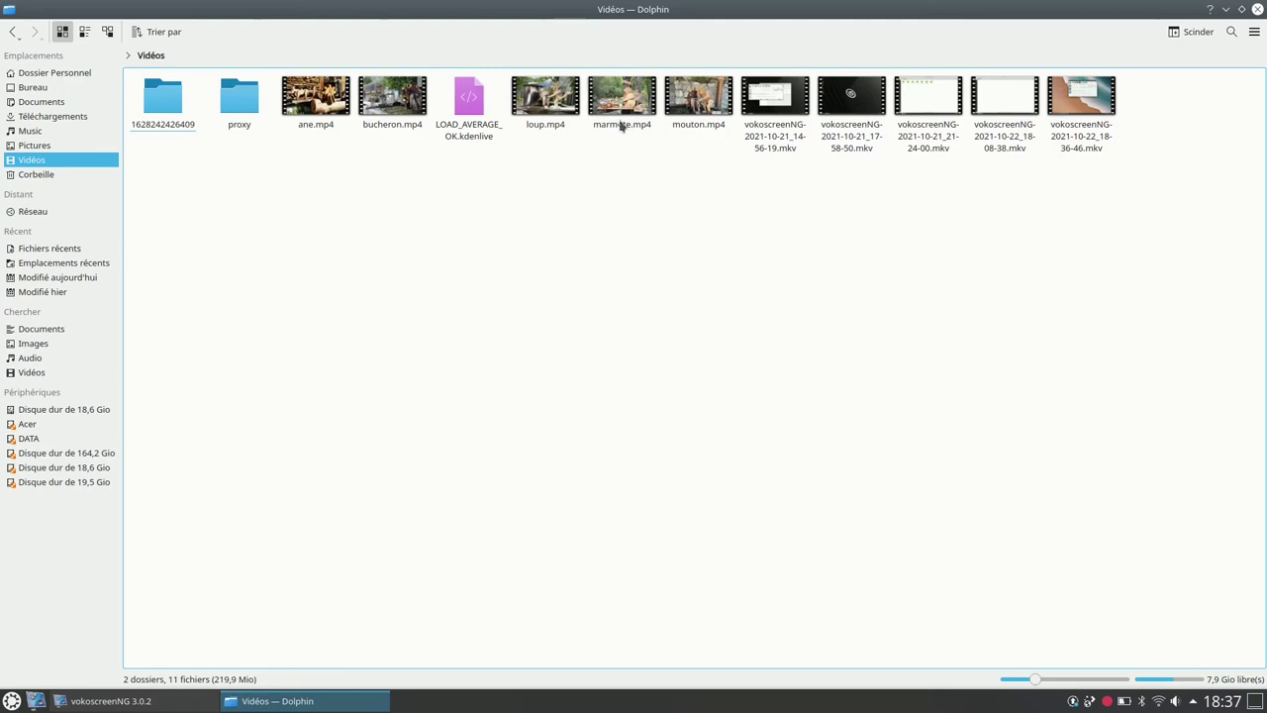
{"action": "left_click", "coordinate": [681, 101]}
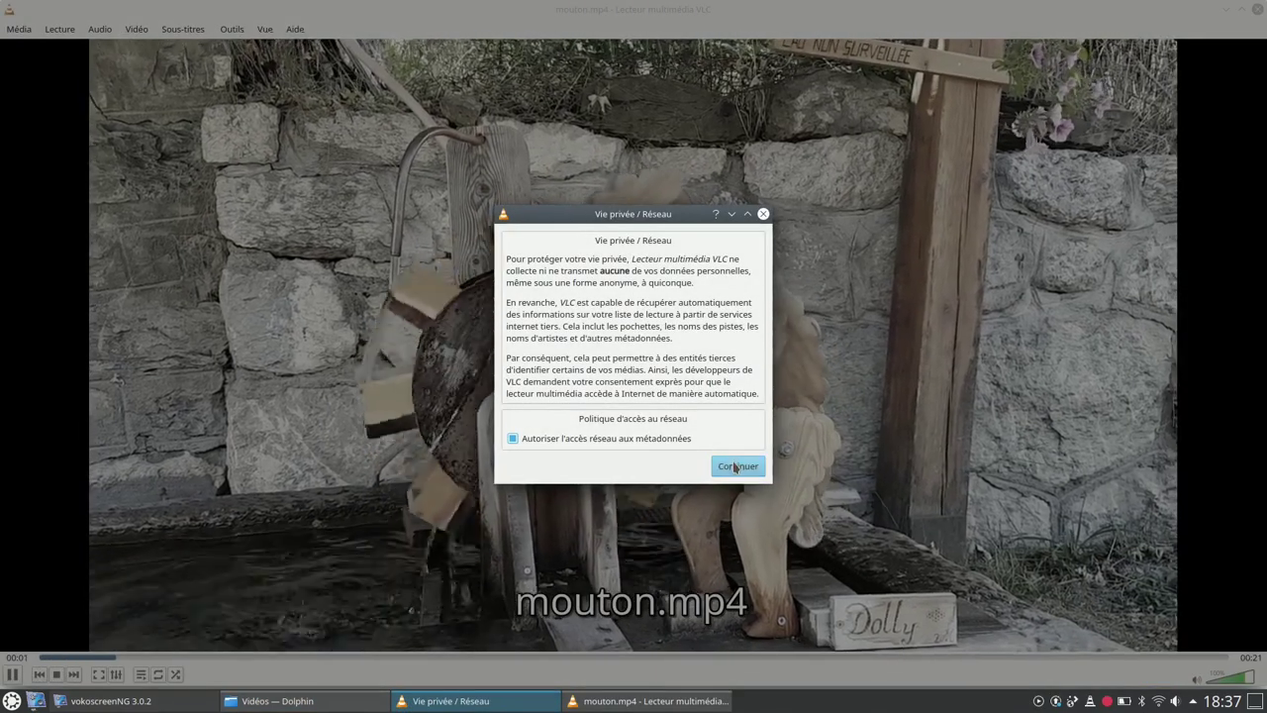
{"action": "left_click", "coordinate": [735, 466]}
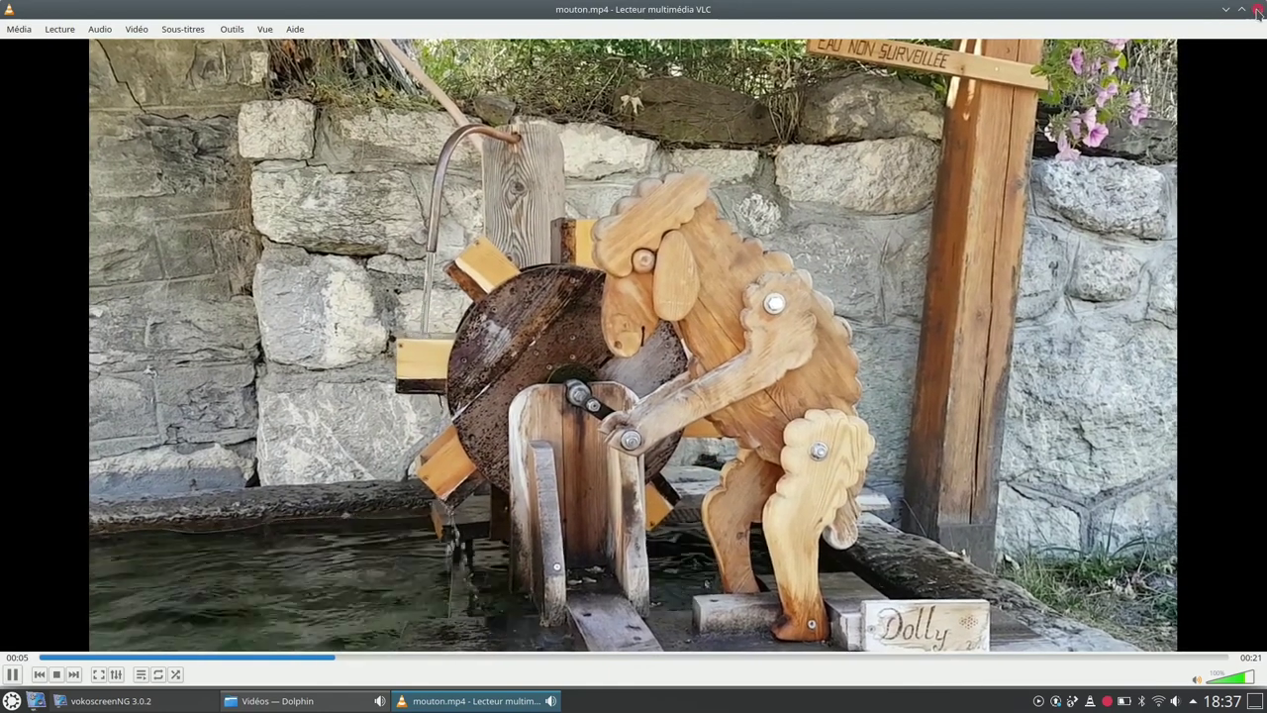
{"action": "key", "text": "ctrl+q"}
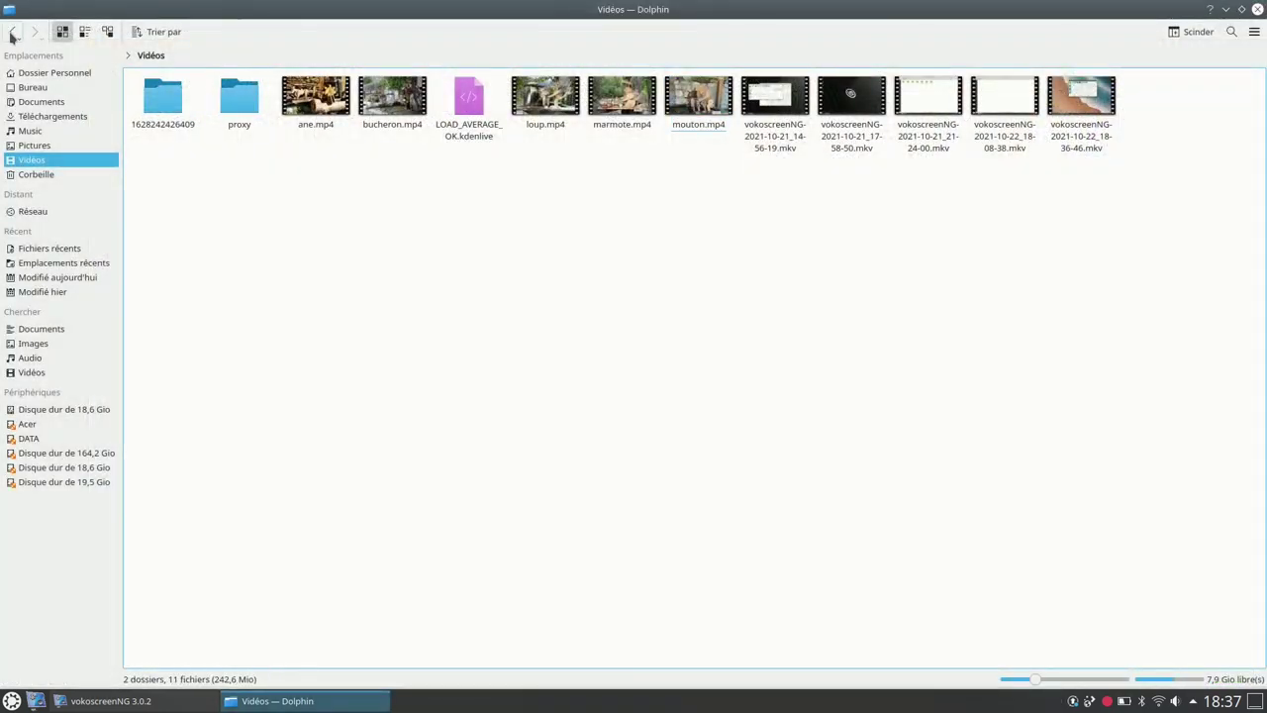
{"action": "key", "text": "alt+Left"}
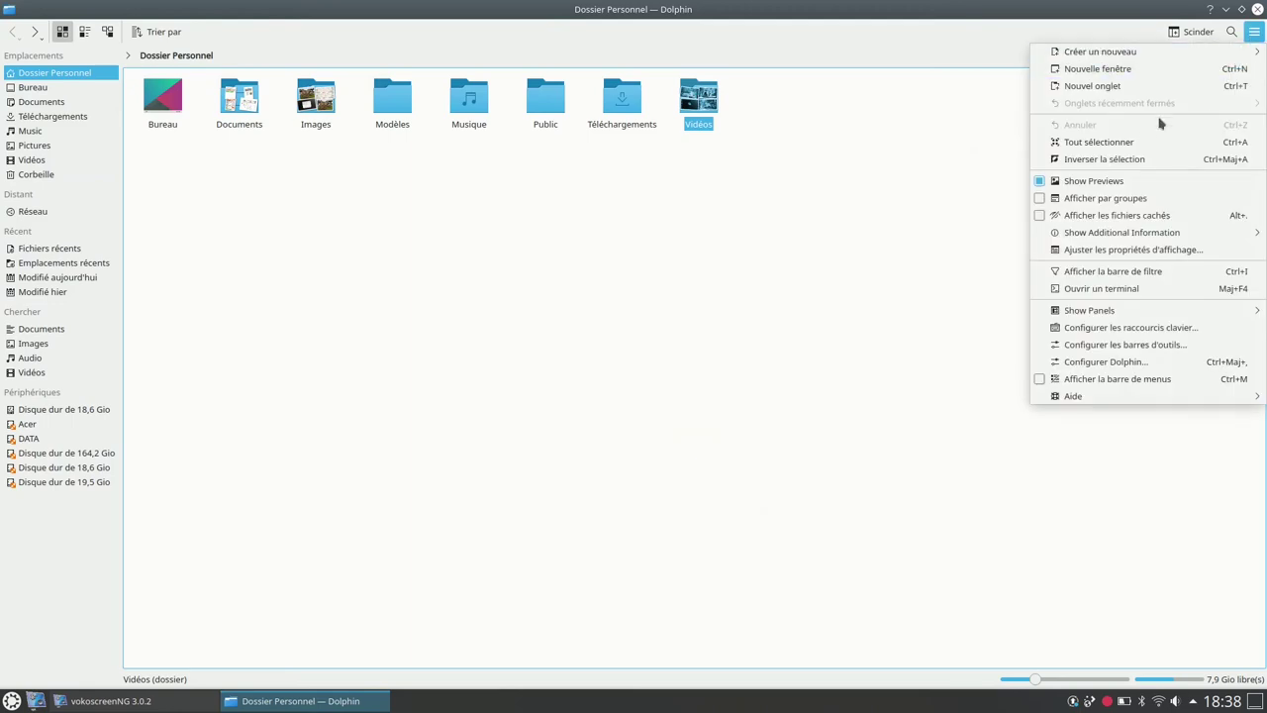
Step: Show the hidden files in the personal folder and select the .masauvegarde folder
{"action": "mouse_move", "coordinate": [1054, 235]}
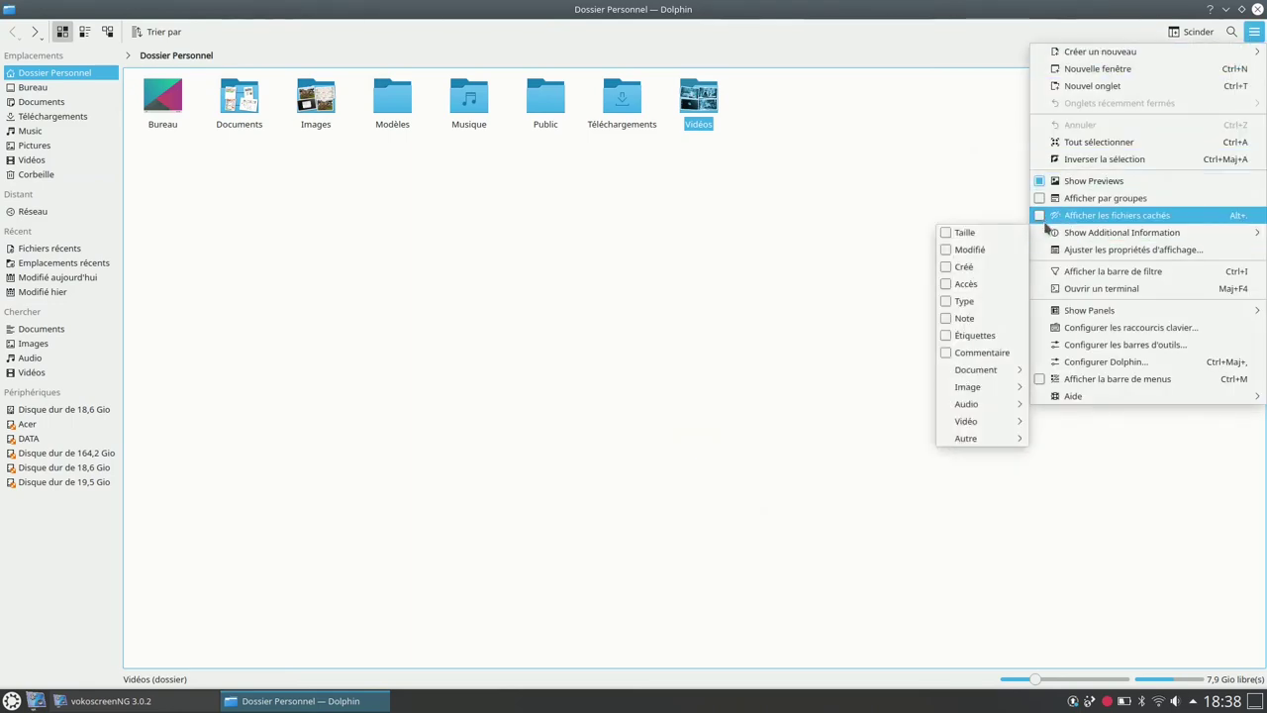
{"action": "left_click", "coordinate": [1099, 215]}
{"action": "left_click", "coordinate": [696, 302]}
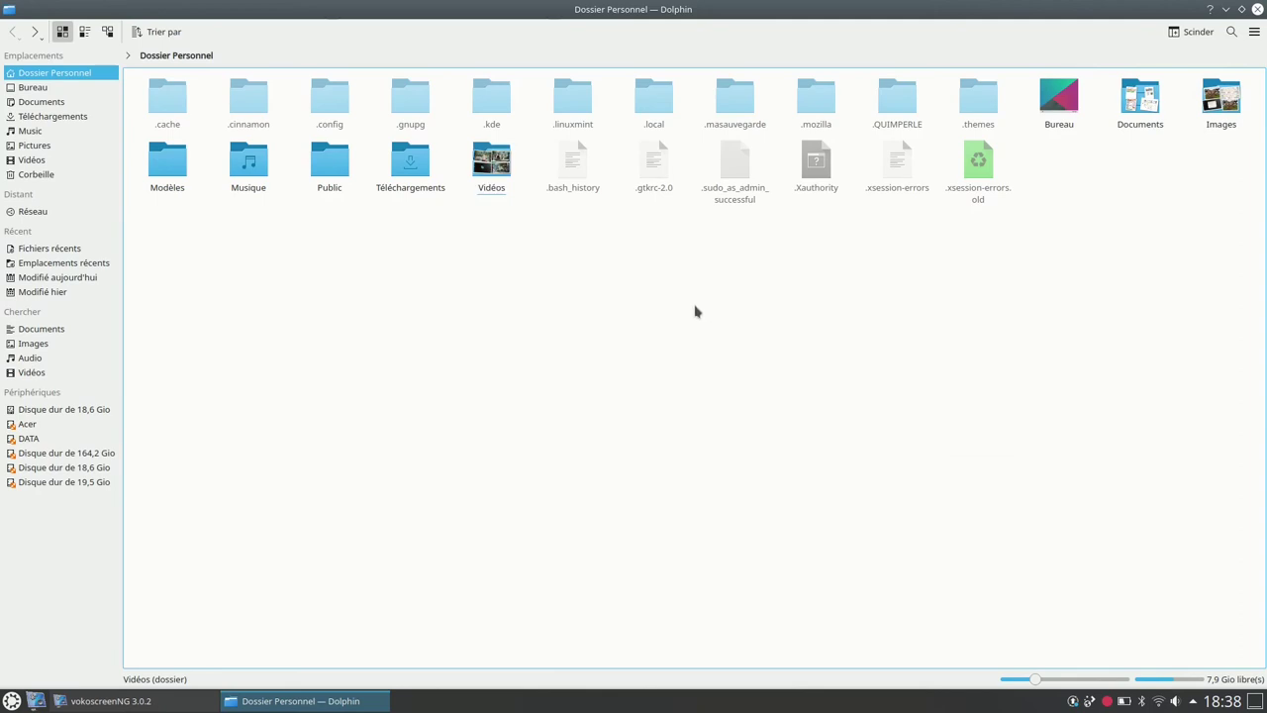
{"action": "left_click", "coordinate": [741, 92]}
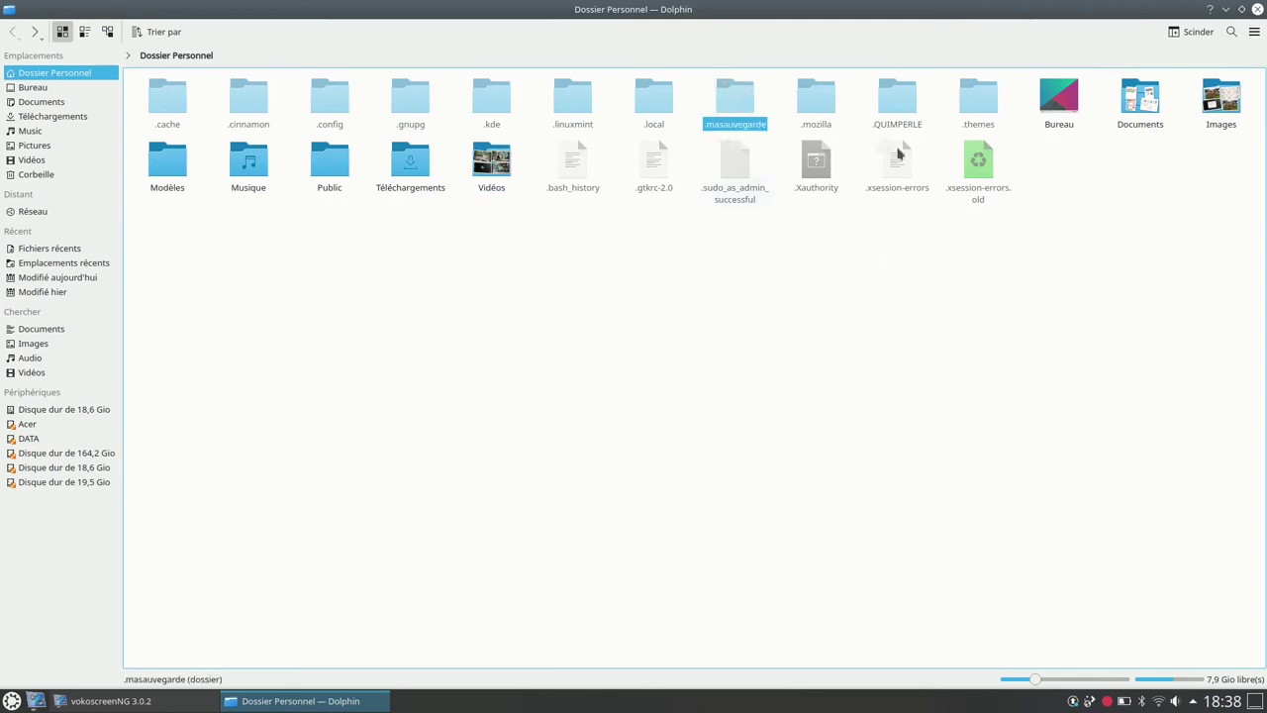
Step: Select the hidden .QUIMPERLE folder in the personal folder and close the file manager
{"action": "left_click", "coordinate": [898, 103]}
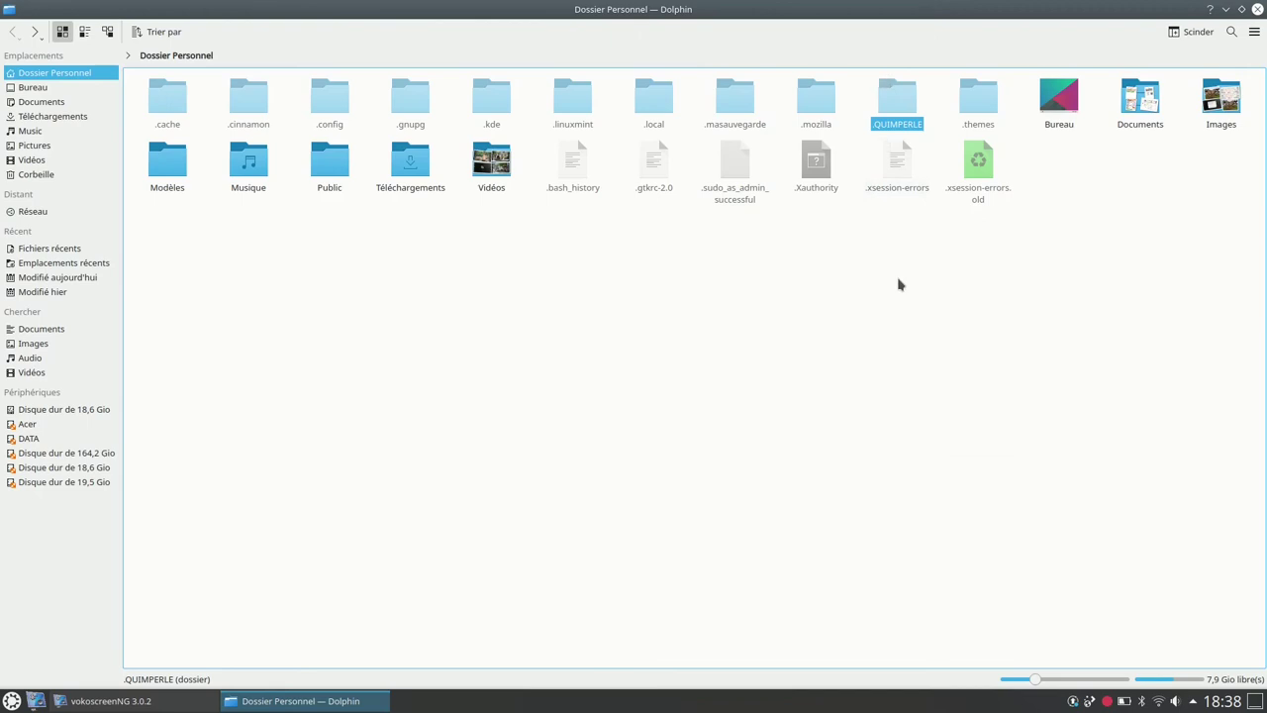
{"action": "left_click", "coordinate": [1257, 9]}
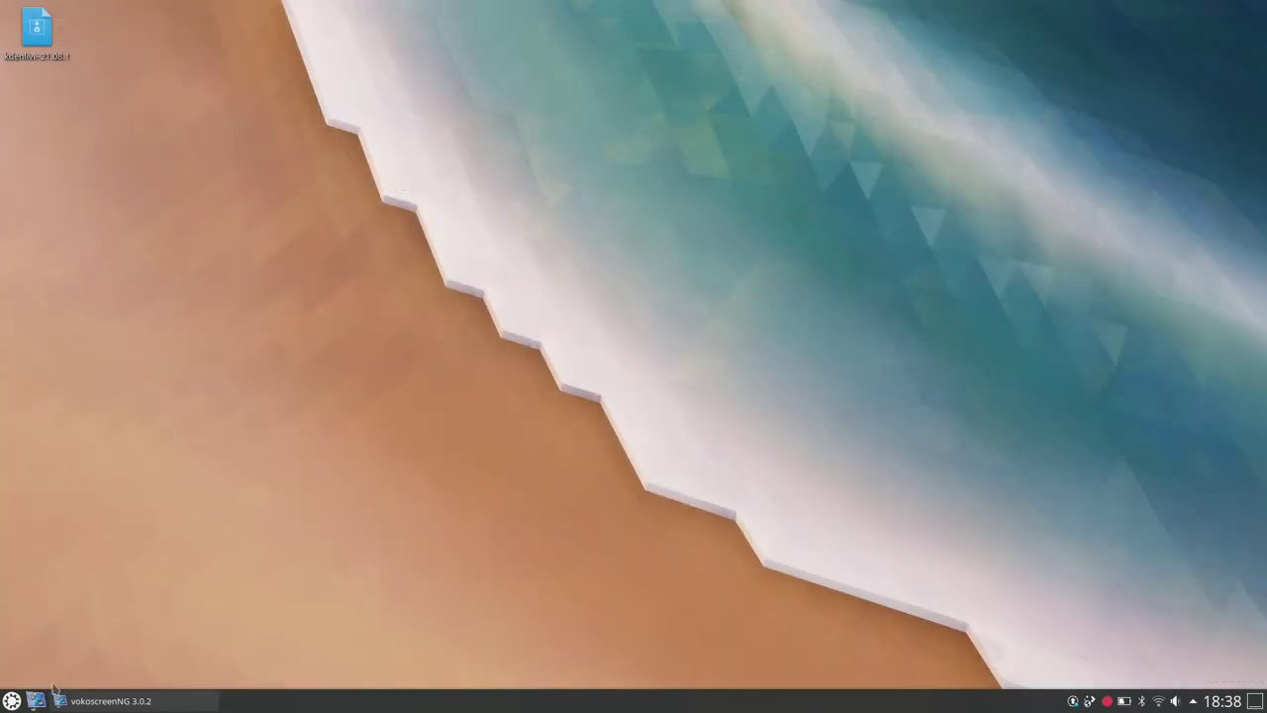
Step: Launch Firefox and create a new profile for this installation
{"action": "left_click", "coordinate": [11, 701]}
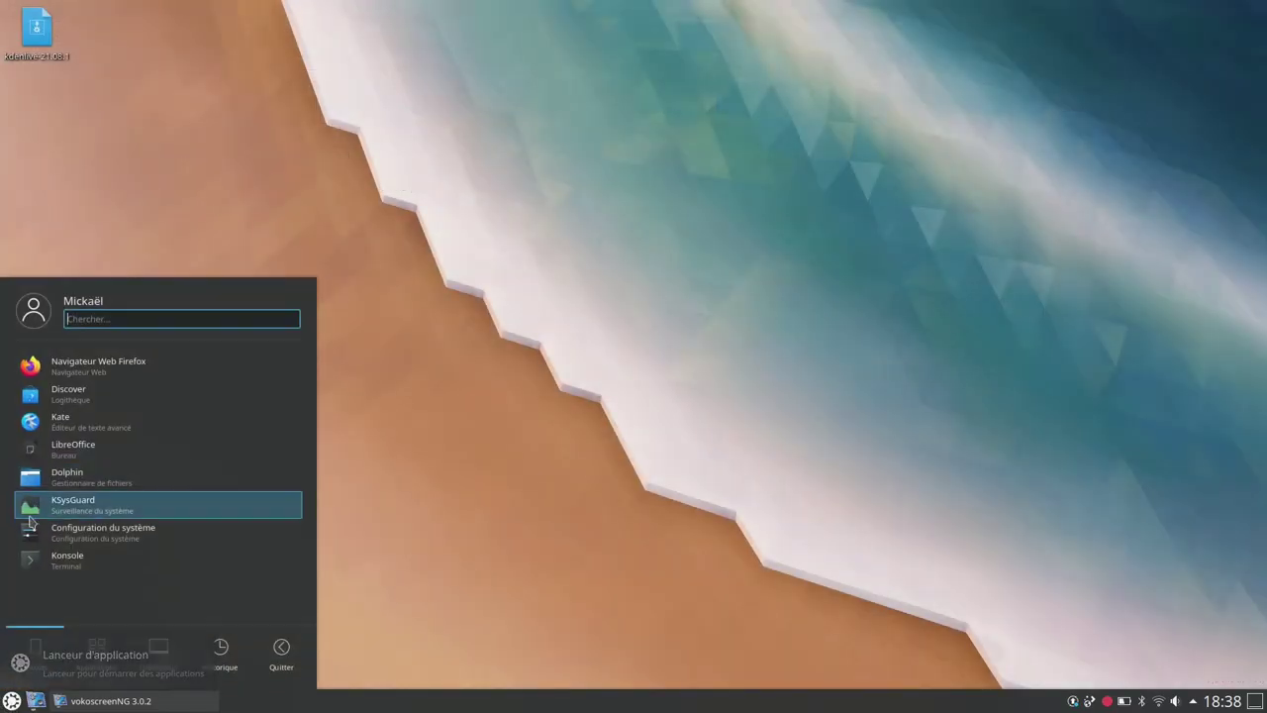
{"action": "left_click", "coordinate": [95, 364]}
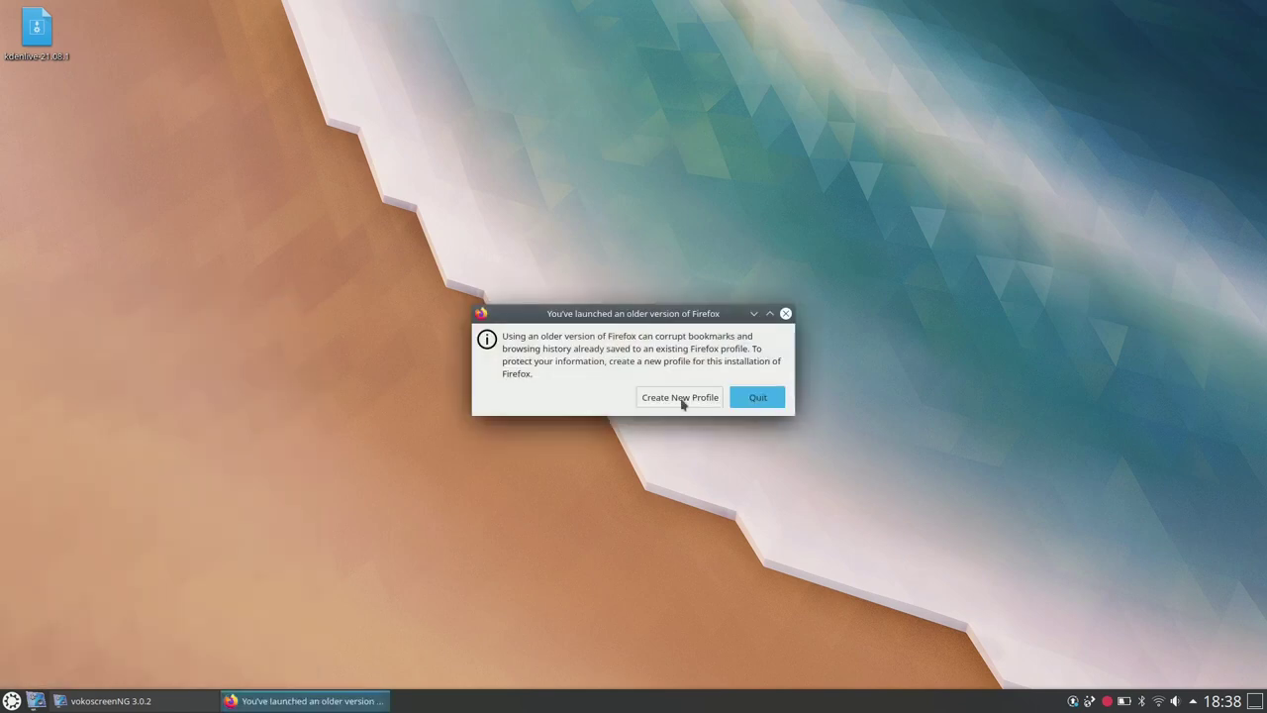
{"action": "left_click", "coordinate": [680, 397]}
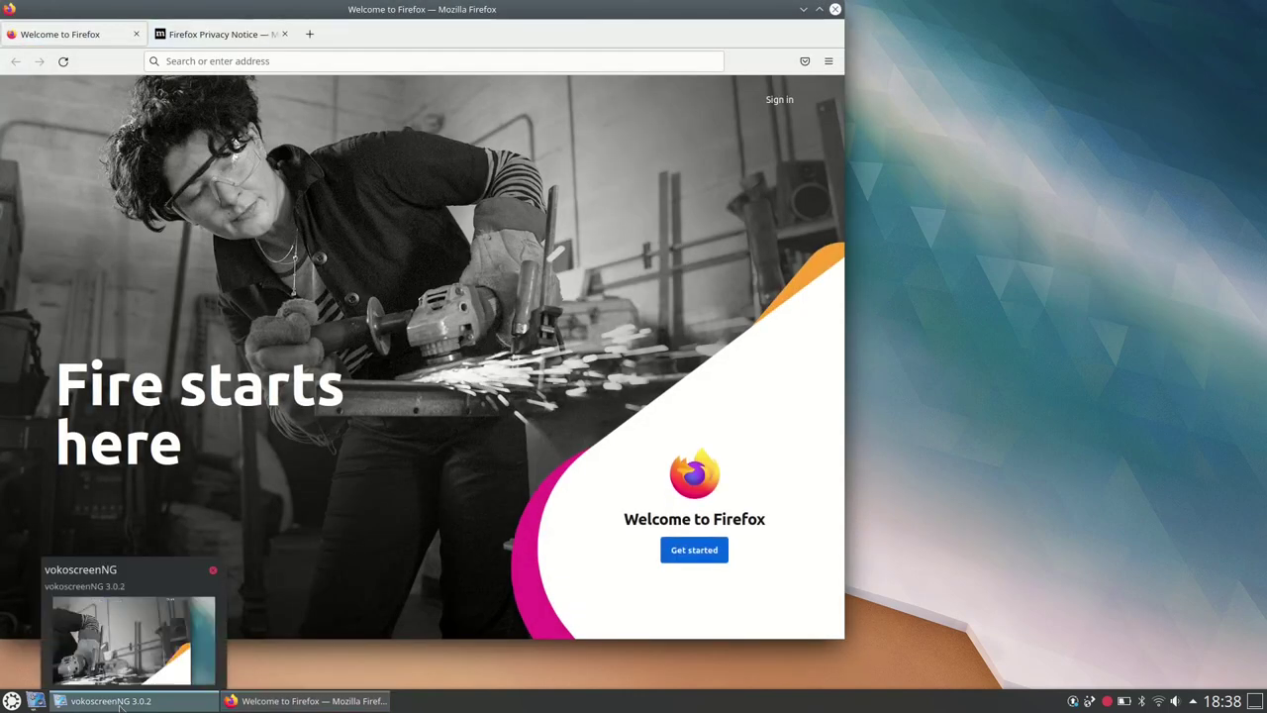
Step: Check the recording information in vokoscreenNG, minimize its window, and close Firefox with all its tabs
{"action": "left_click", "coordinate": [119, 701]}
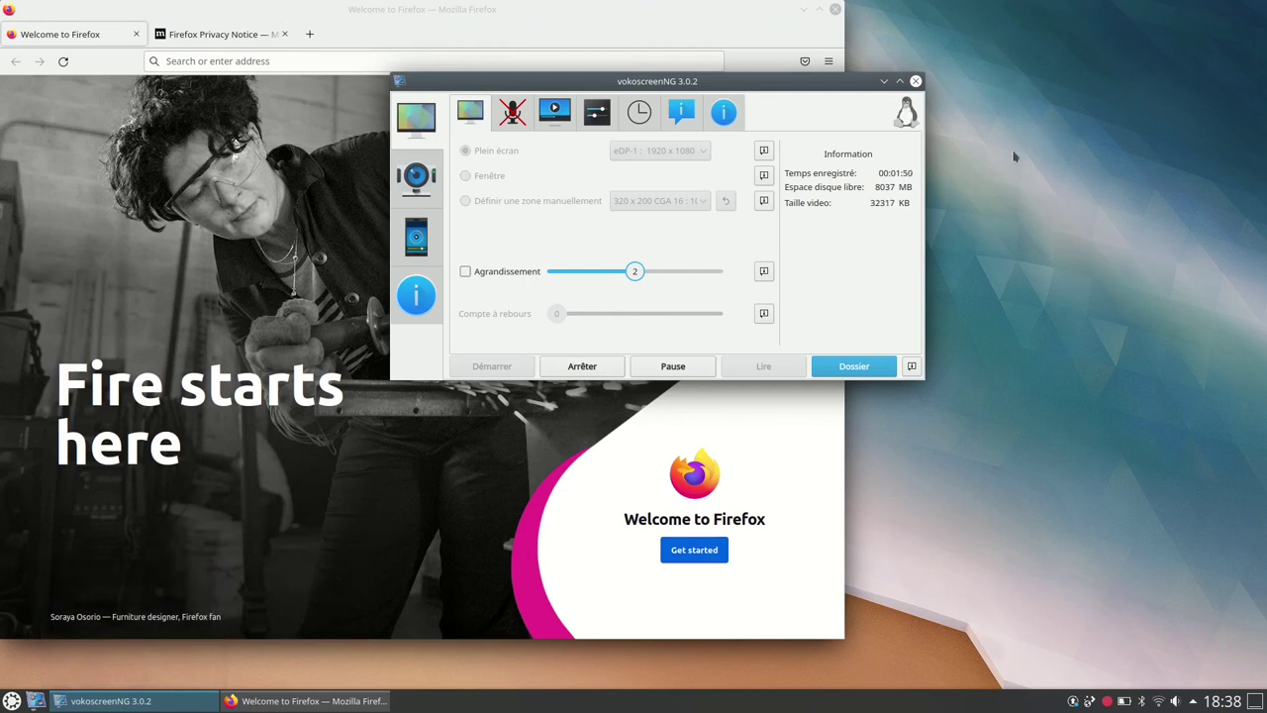
{"action": "left_click", "coordinate": [885, 82]}
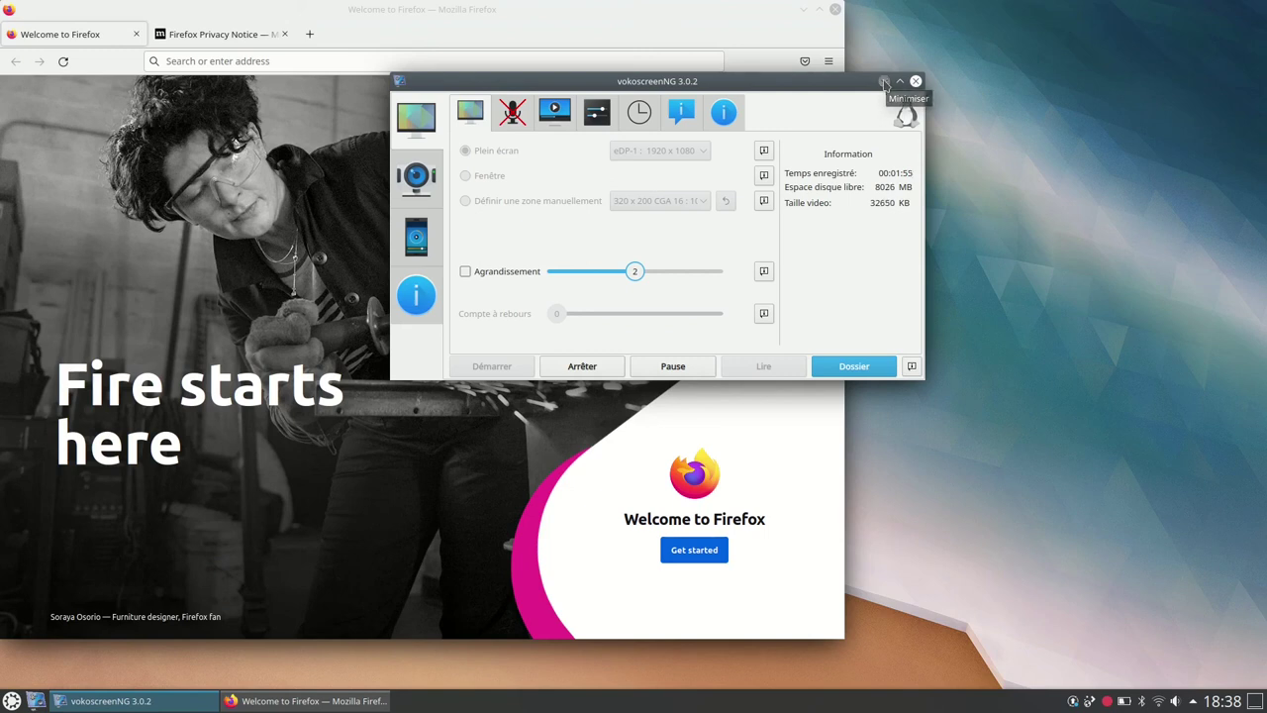
{"action": "left_click", "coordinate": [837, 14]}
{"action": "left_click", "coordinate": [530, 166]}
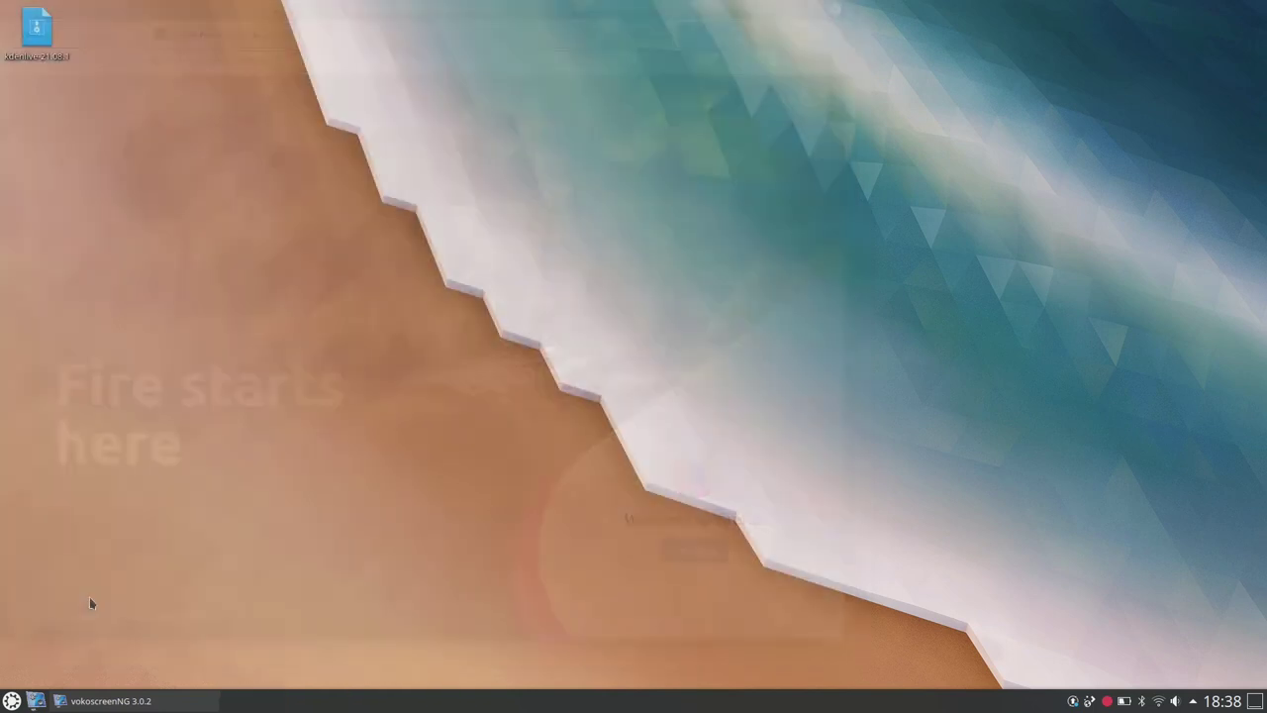
Step: Search the application launcher for "ti" and clear the search
{"action": "left_click", "coordinate": [12, 701]}
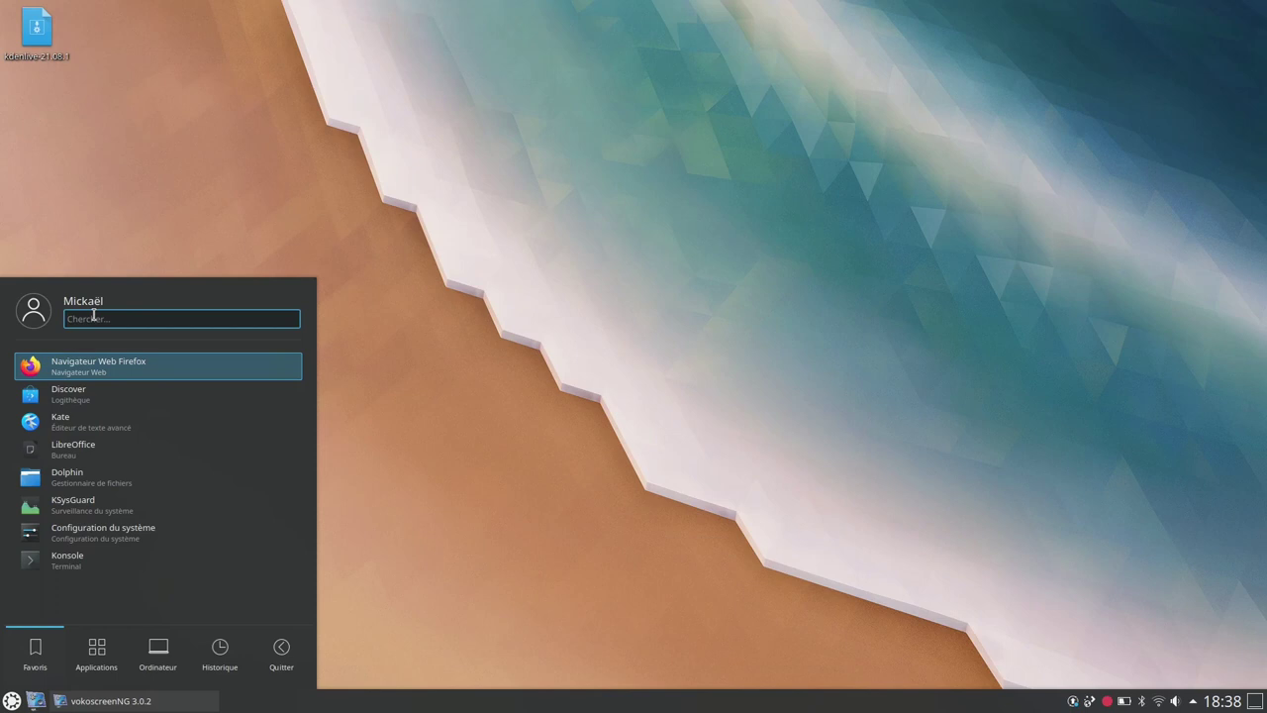
{"action": "type", "text": "t"}
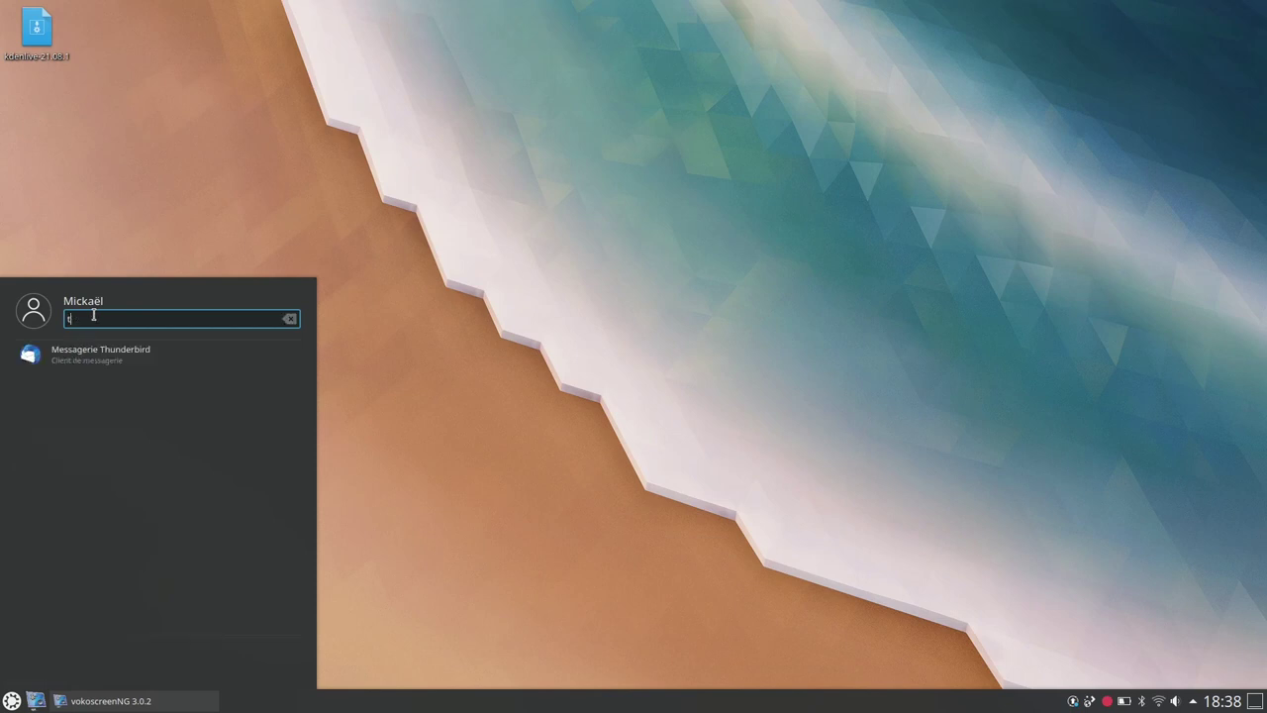
{"action": "type", "text": "i"}
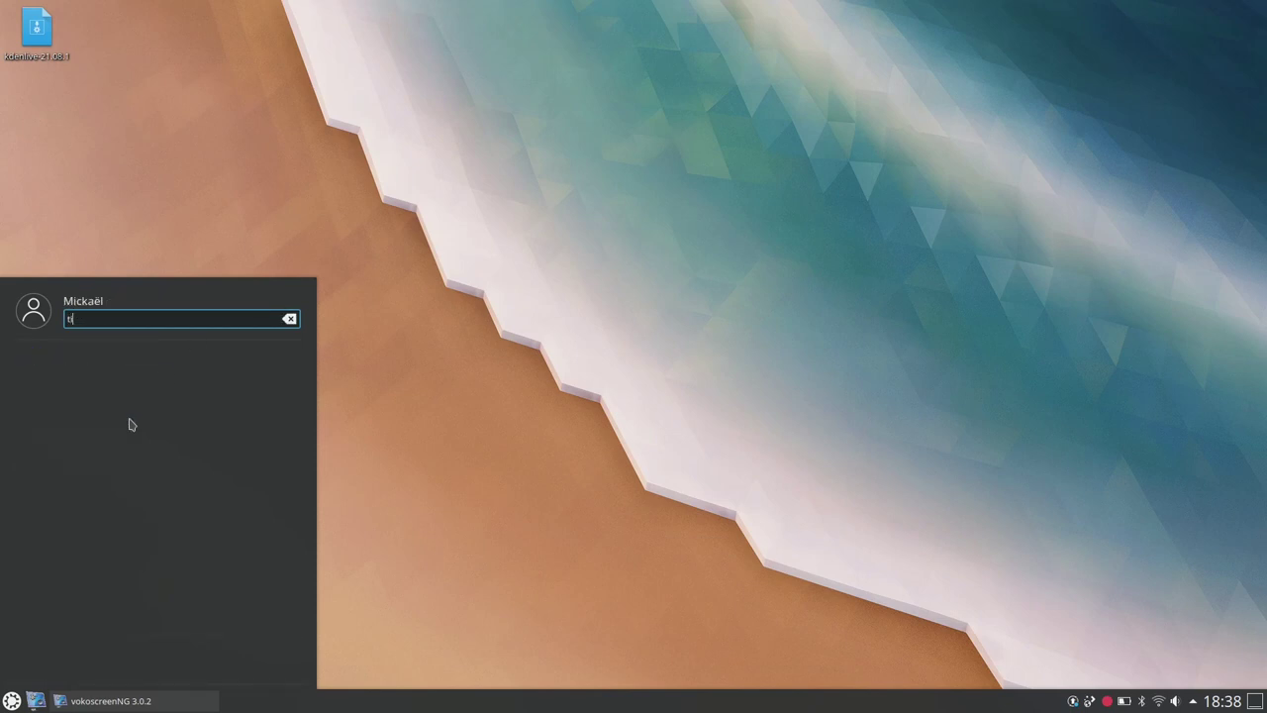
{"action": "left_click", "coordinate": [290, 320]}
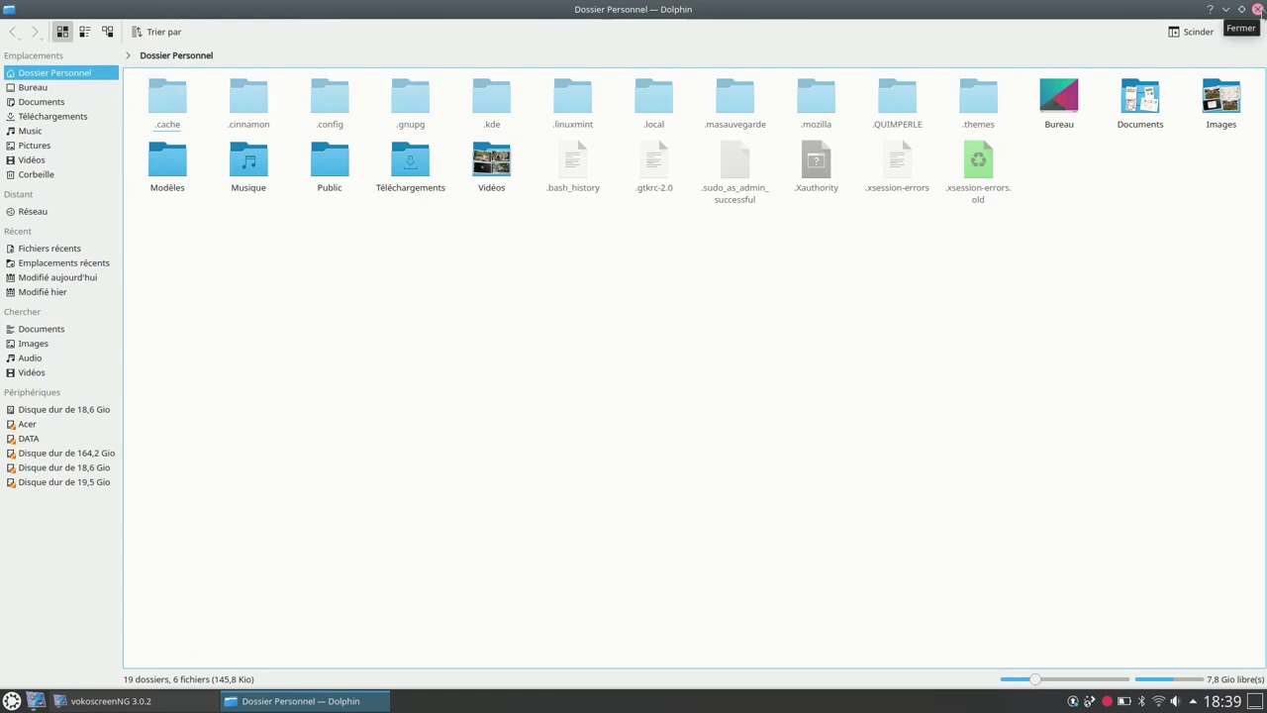
Step: Close the personal folder window, search the application launcher for "nem", and clear the search
{"action": "left_click", "coordinate": [1257, 9]}
{"action": "left_click", "coordinate": [11, 701]}
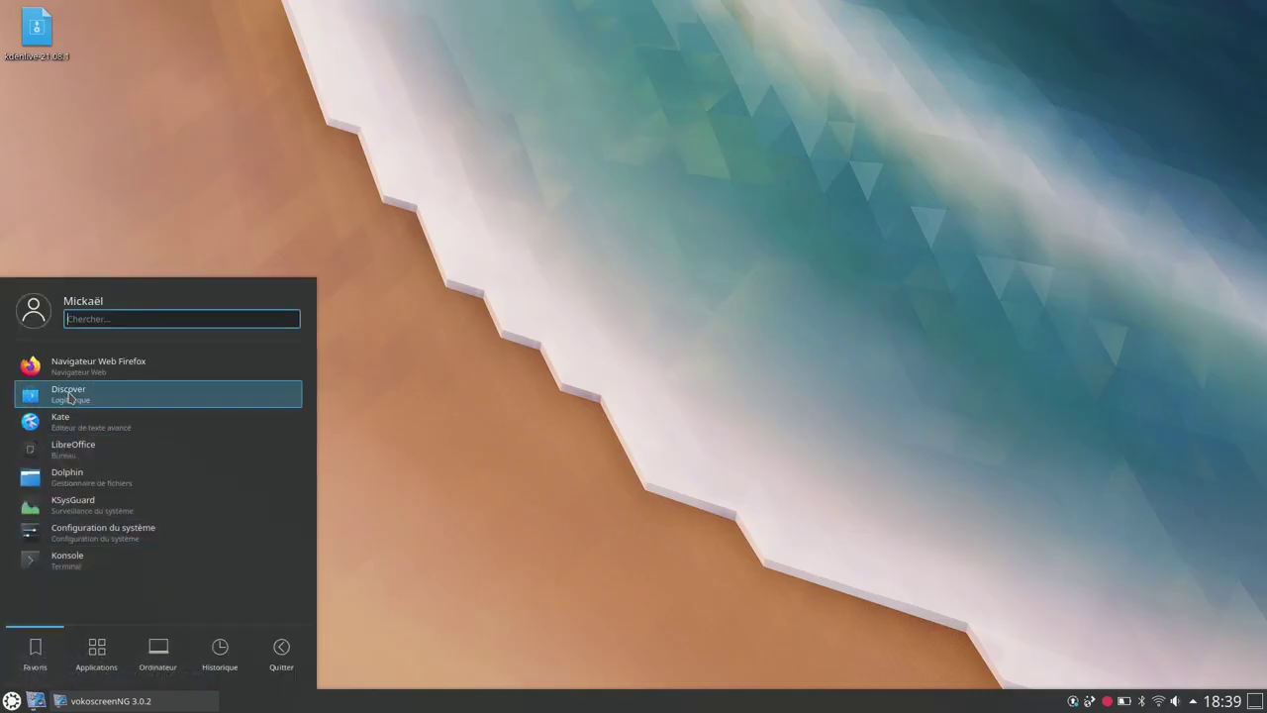
{"action": "type", "text": "ne"}
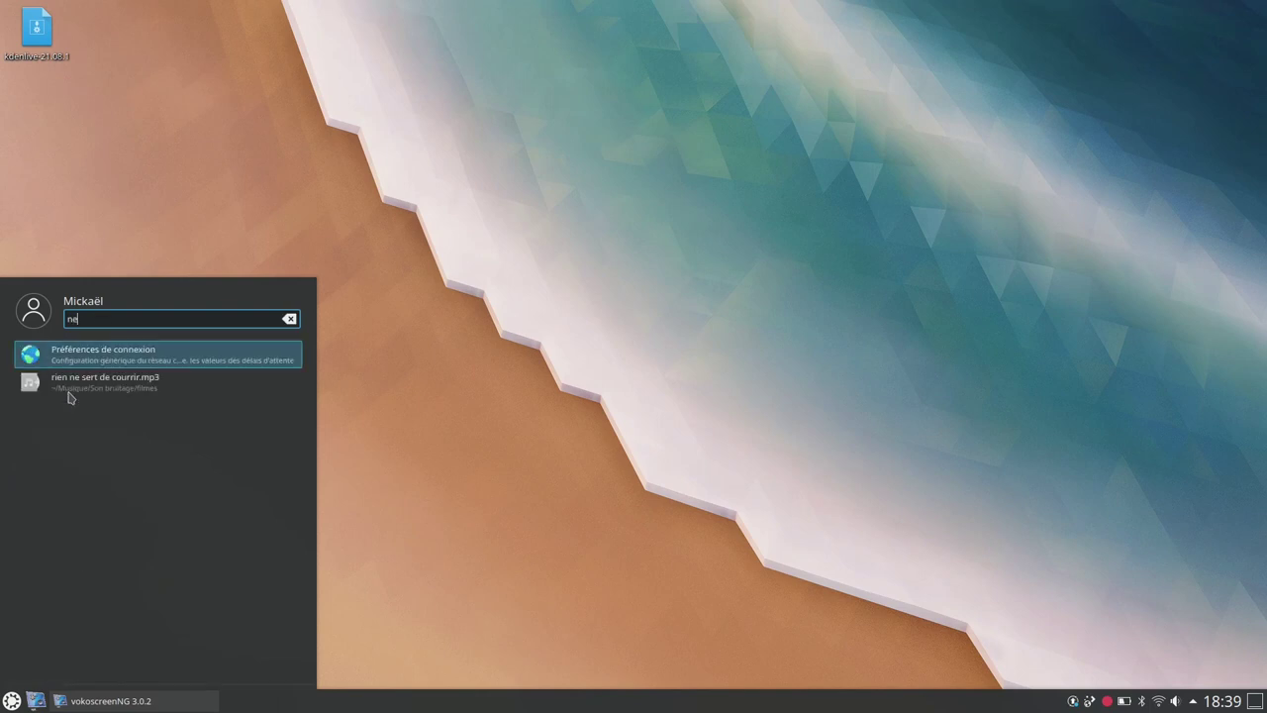
{"action": "type", "text": "m"}
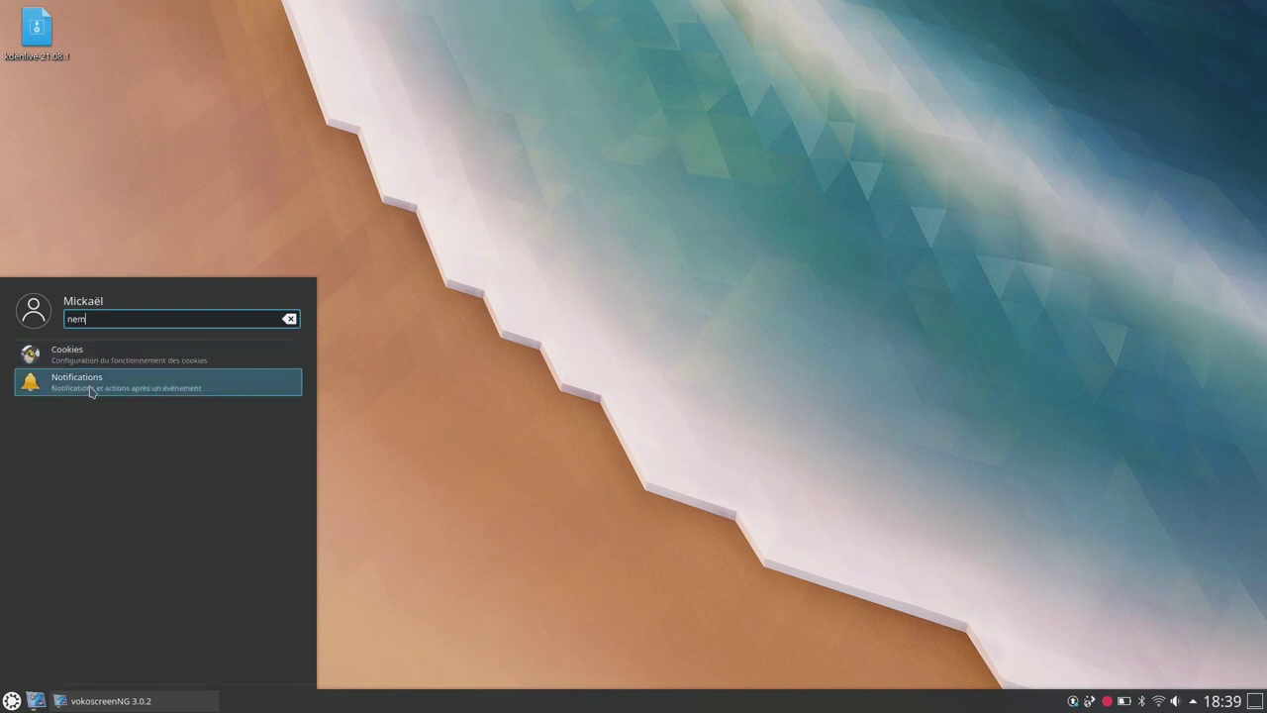
{"action": "left_click", "coordinate": [291, 319]}
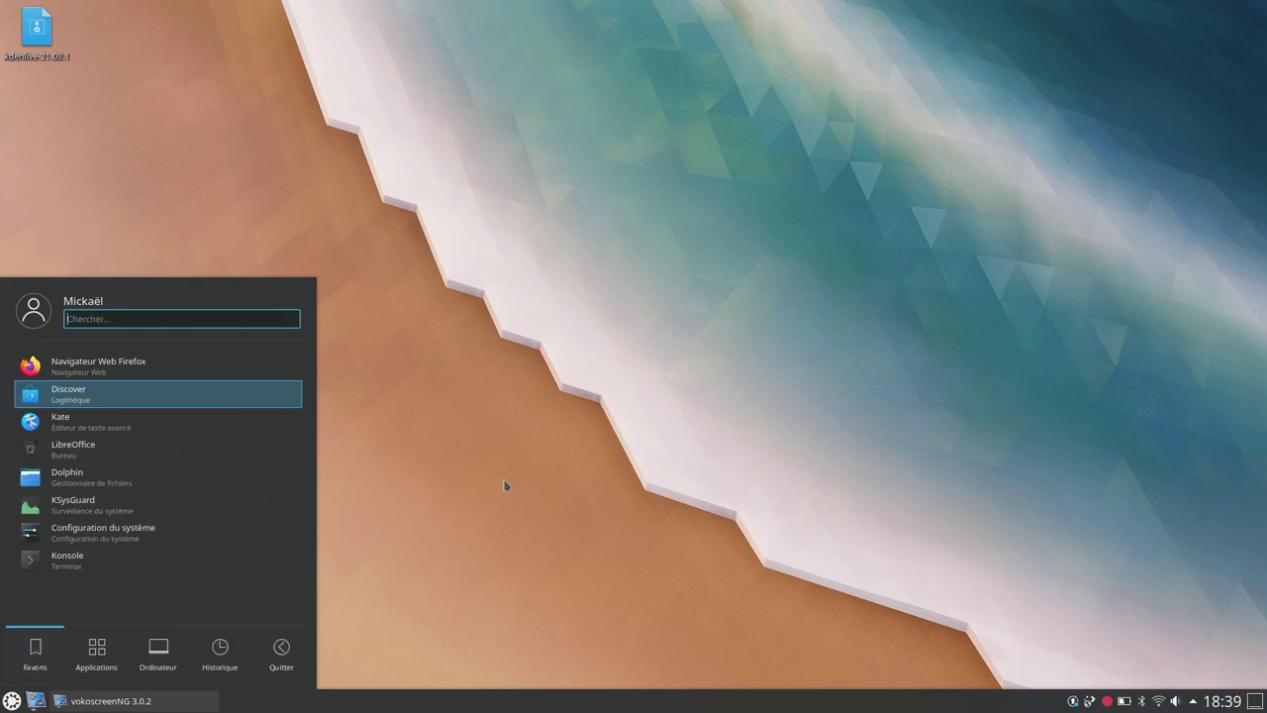
Step: Browse the launcher's computer locations and application categories, view the Documents search in Dolphin, and close it
{"action": "left_click", "coordinate": [158, 654]}
{"action": "scroll", "coordinate": [77, 537], "scroll_direction": "down", "scroll_amount": 2}
{"action": "scroll", "coordinate": [77, 537], "scroll_direction": "down", "scroll_amount": 5}
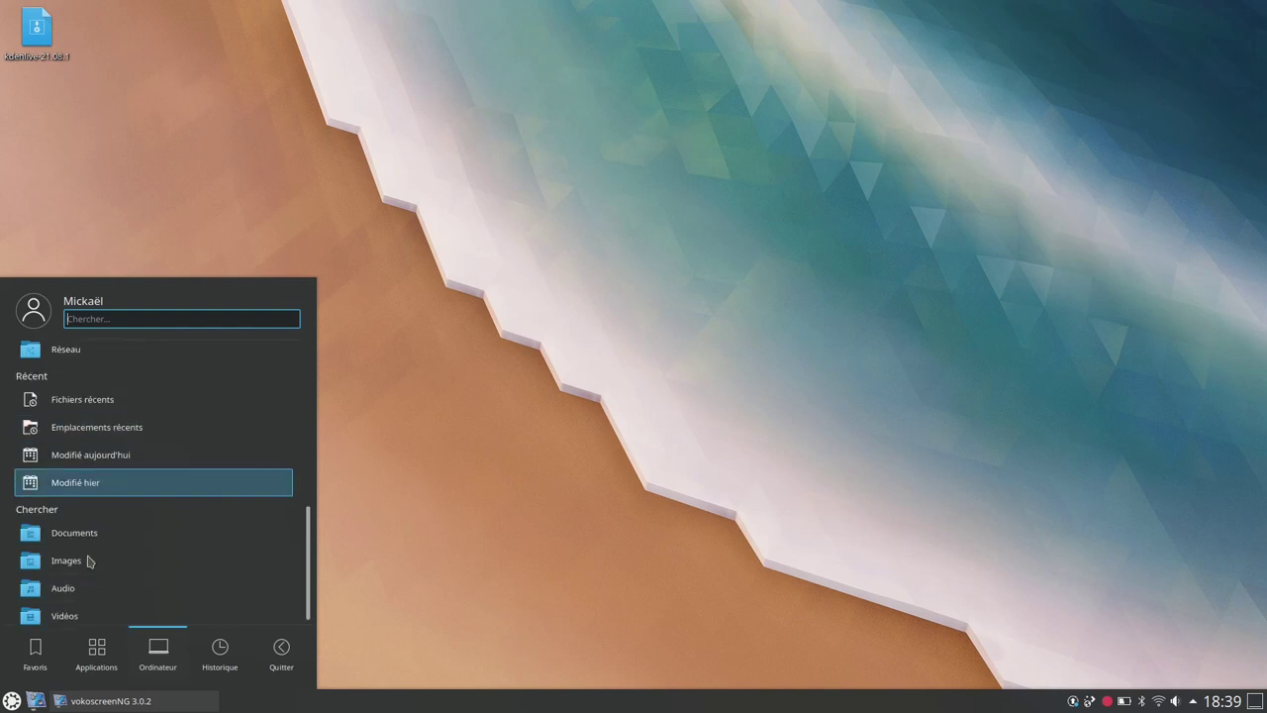
{"action": "left_click", "coordinate": [96, 654]}
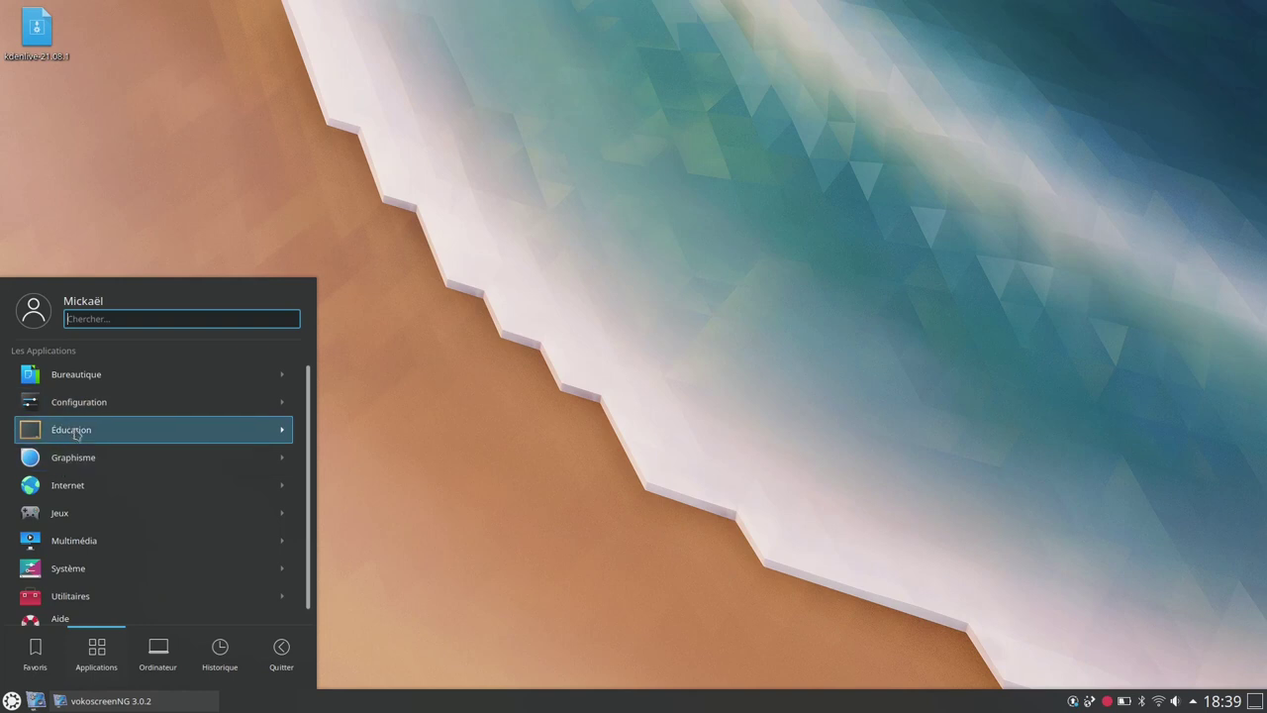
{"action": "left_click", "coordinate": [44, 662]}
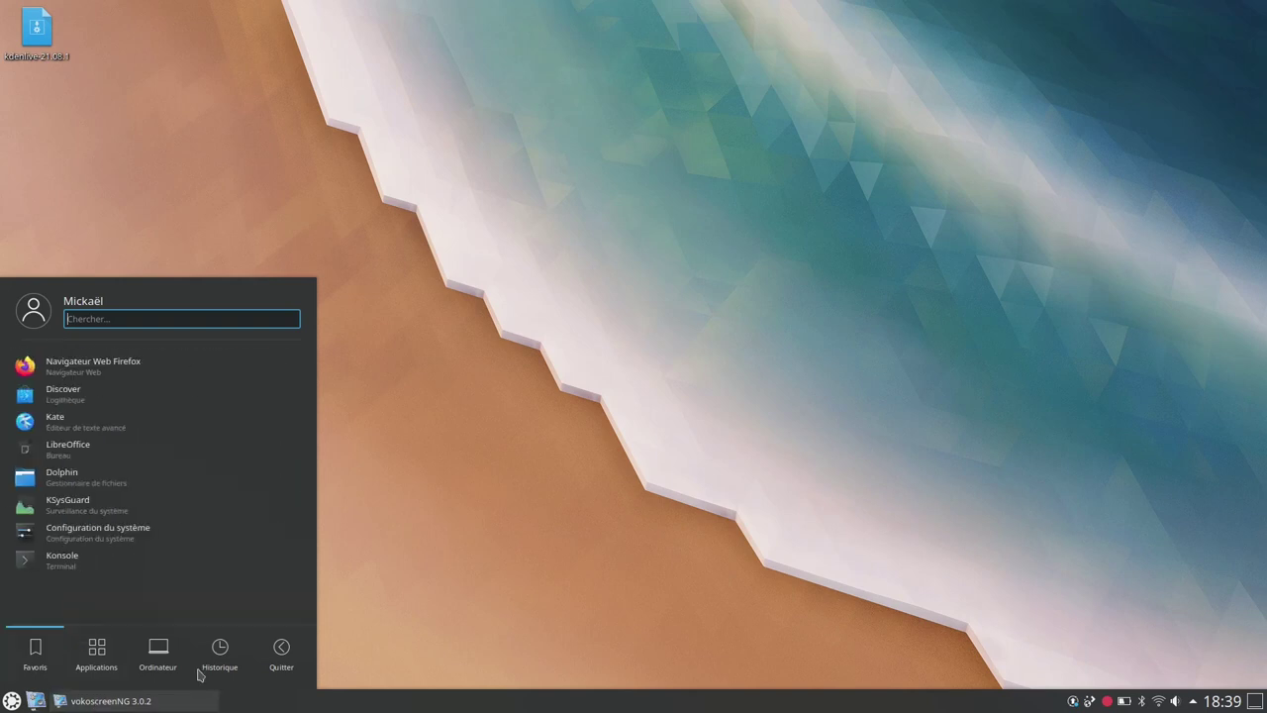
{"action": "mouse_move", "coordinate": [160, 657]}
{"action": "left_click", "coordinate": [76, 531]}
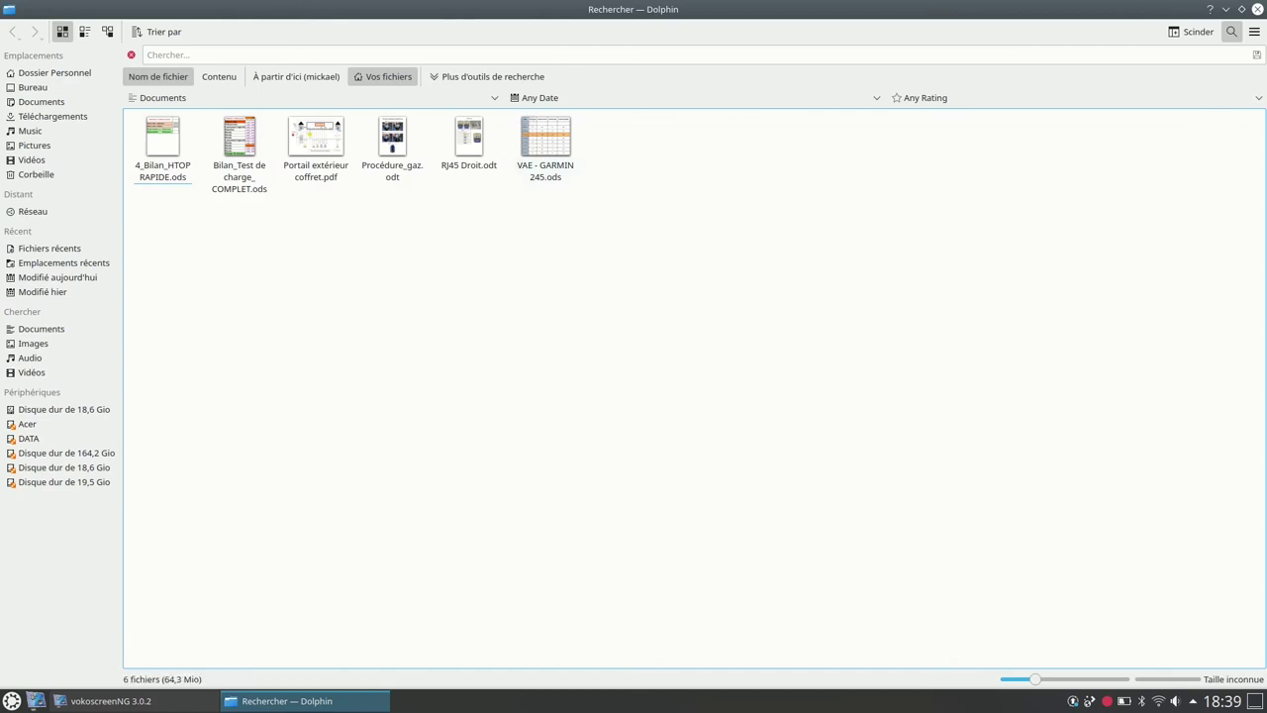
{"action": "left_click", "coordinate": [1257, 9]}
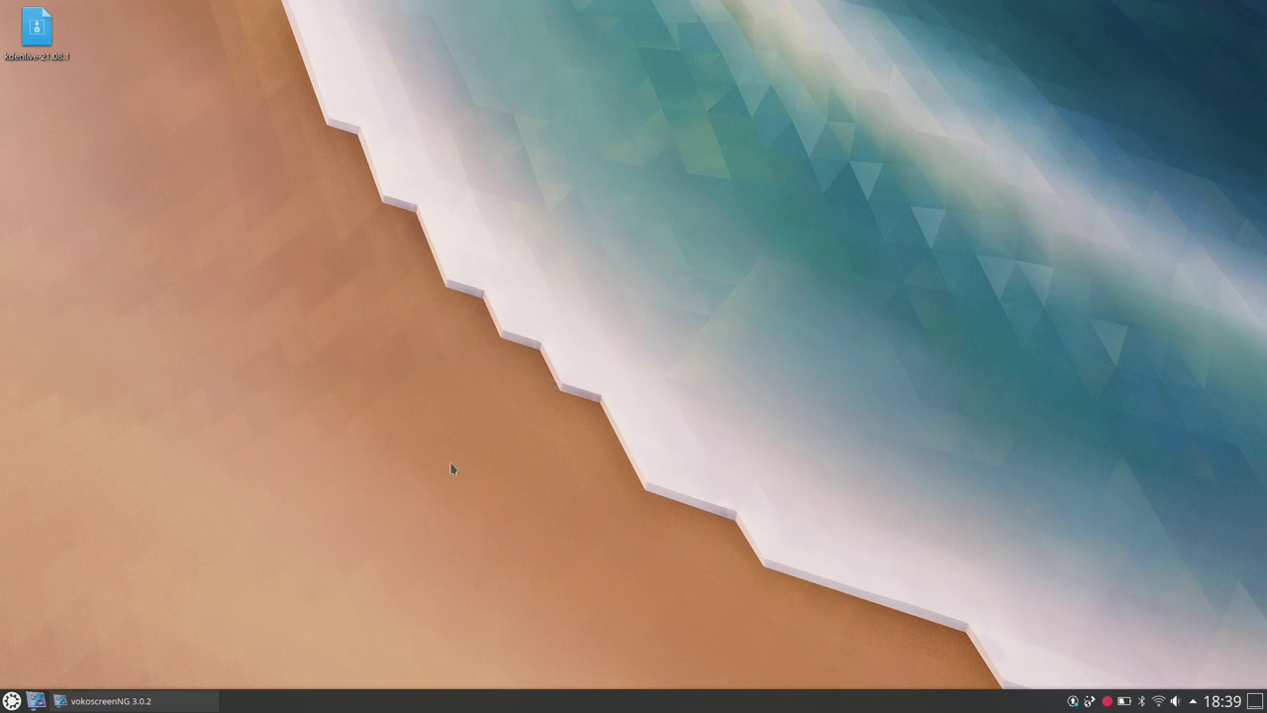
{"action": "key", "text": "super"}
{"action": "left_click", "coordinate": [525, 224]}
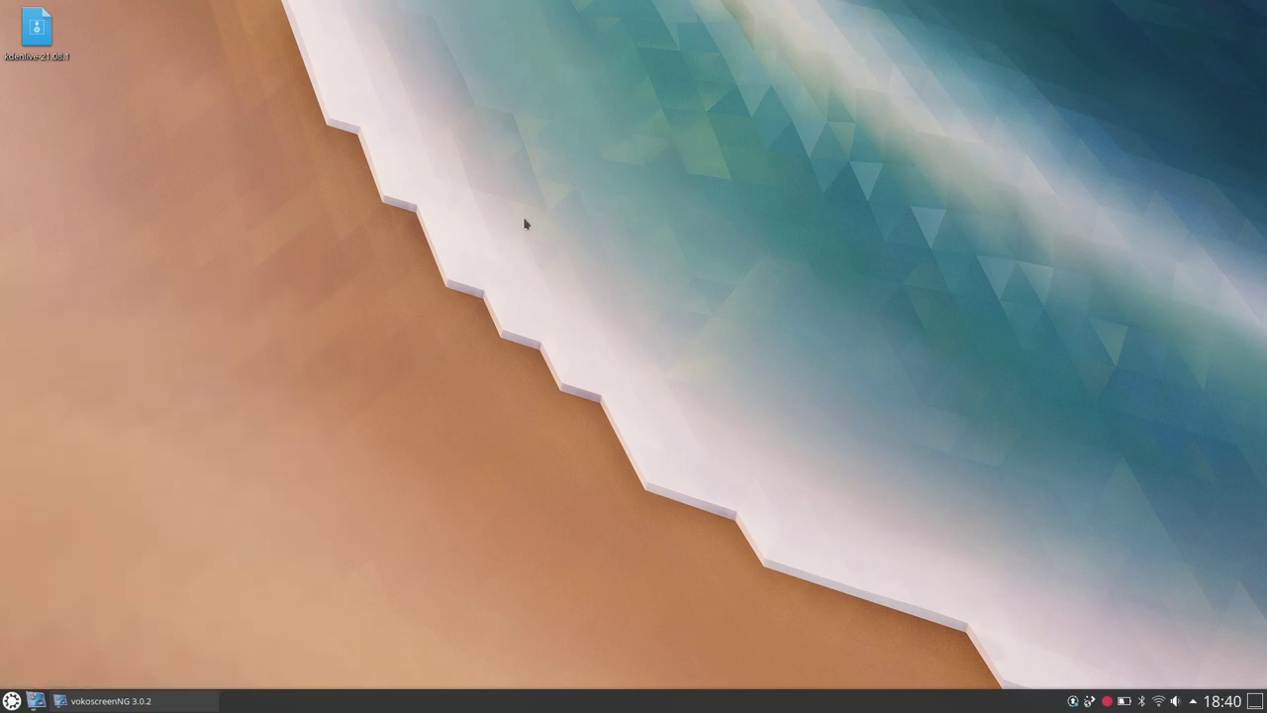